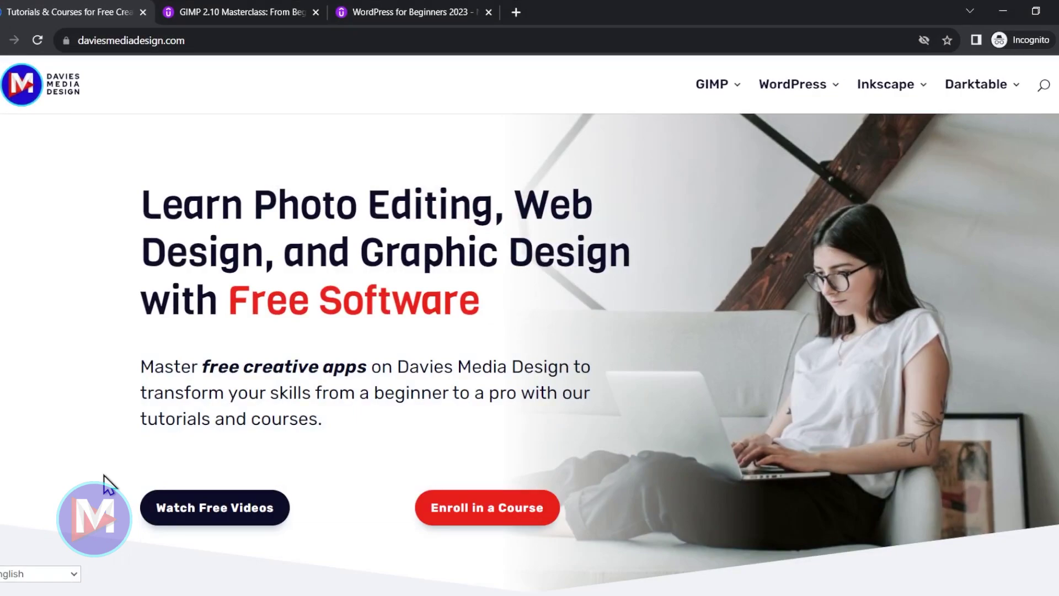
key(ctrl+Tab)
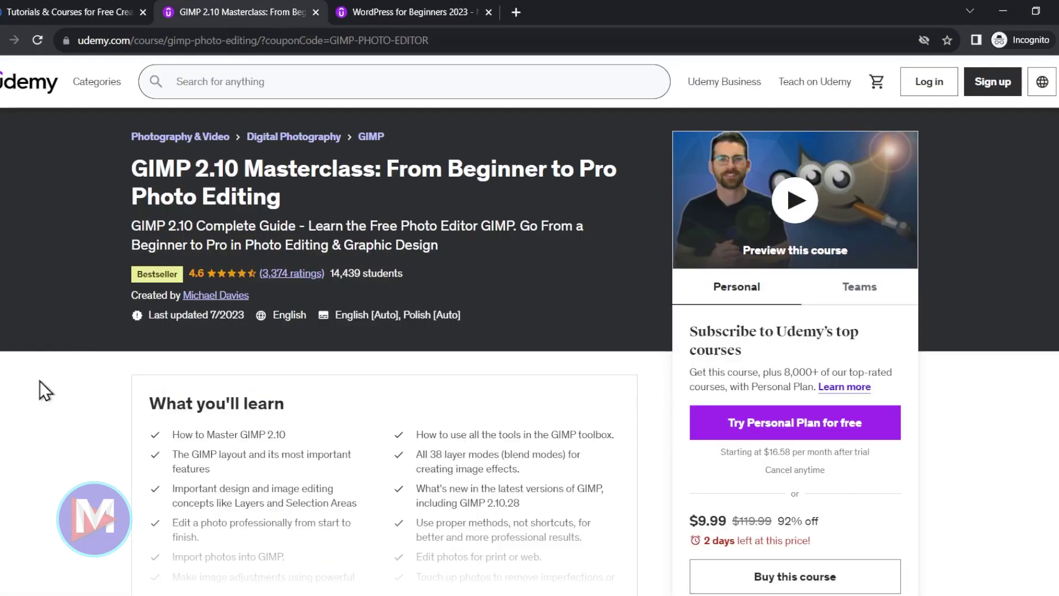
key(ctrl+Tab)
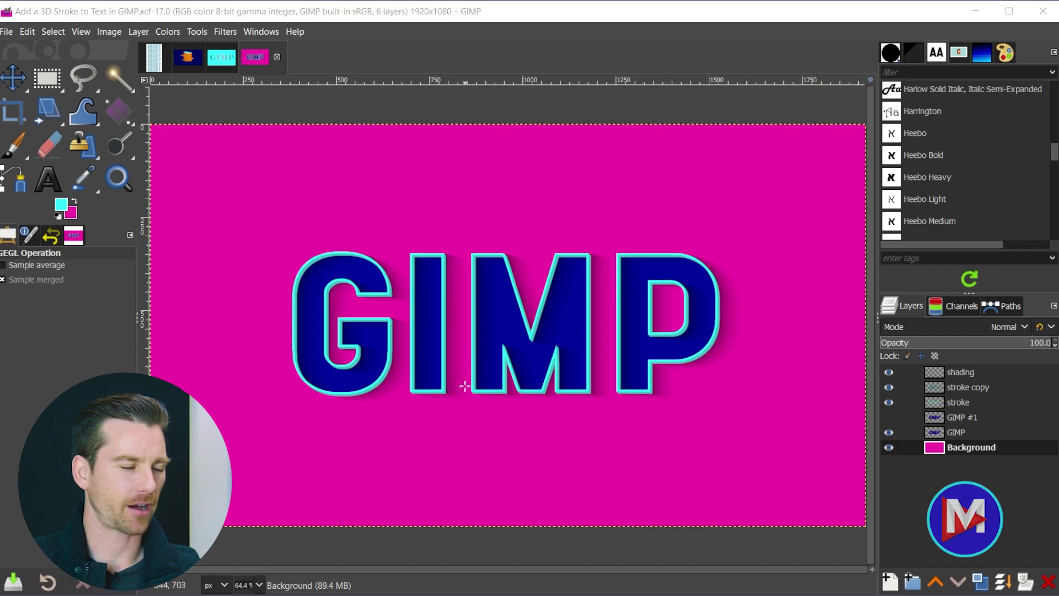
- Create a new image 1920 px wide and 1080 px high
key(ctrl+n)
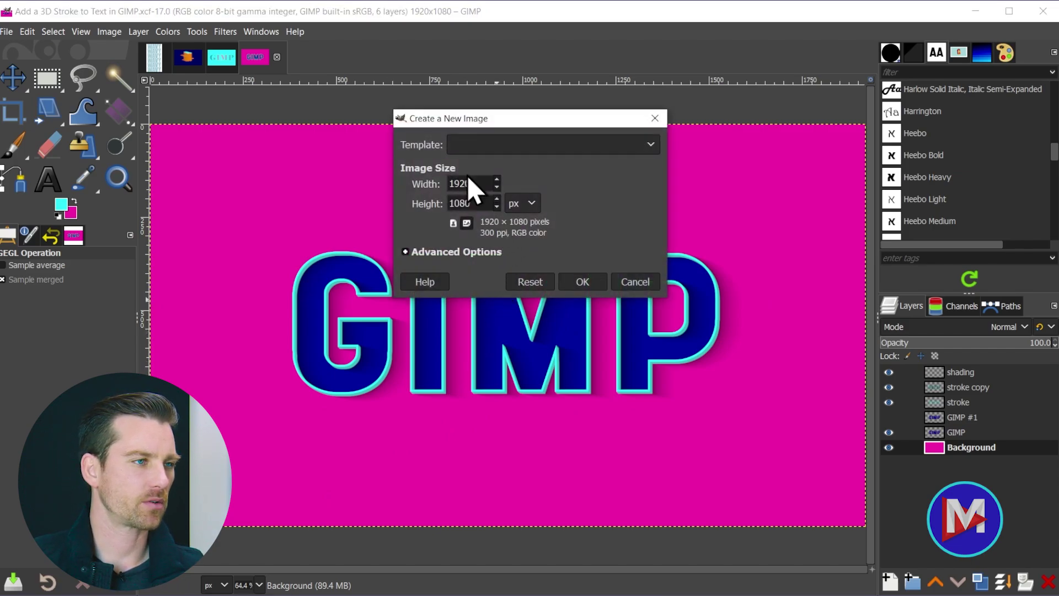
key(Tab)
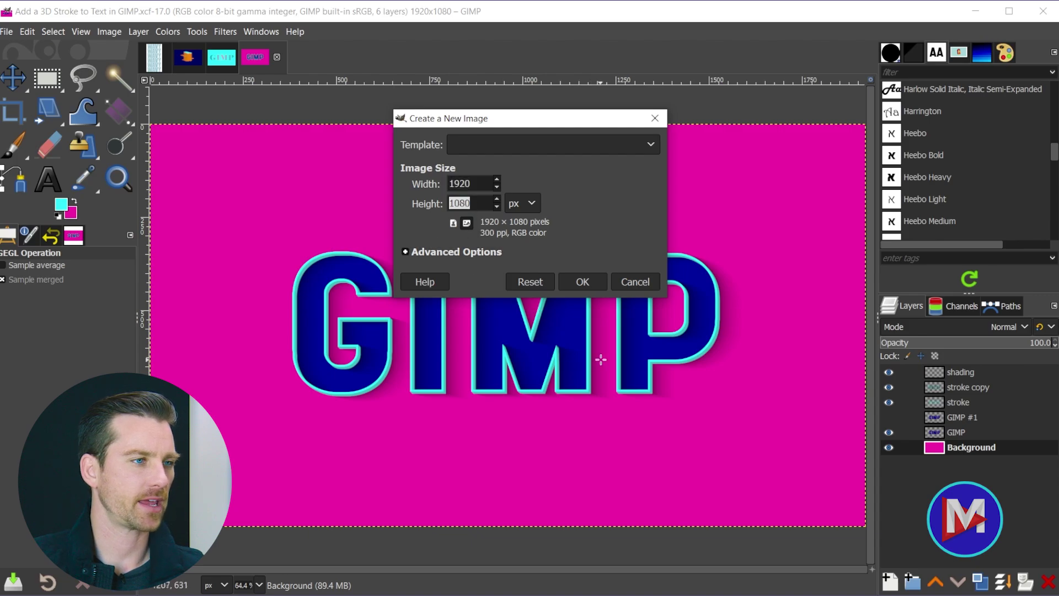
click(584, 281)
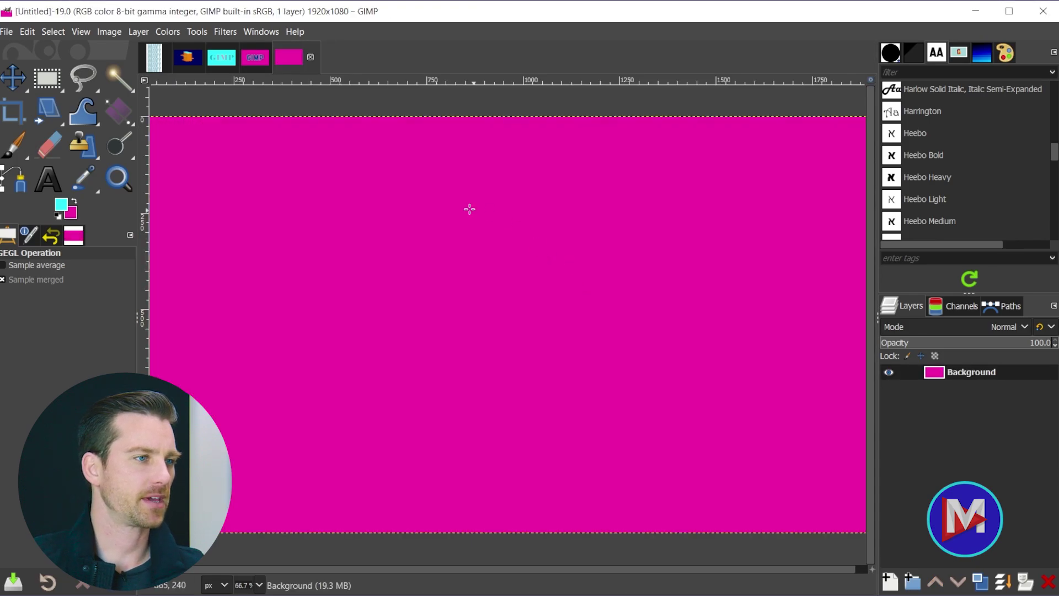
- Use f013a6 as the background color and fill the Background layer with it
click(70, 216)
drag(379, 282, 350, 281)
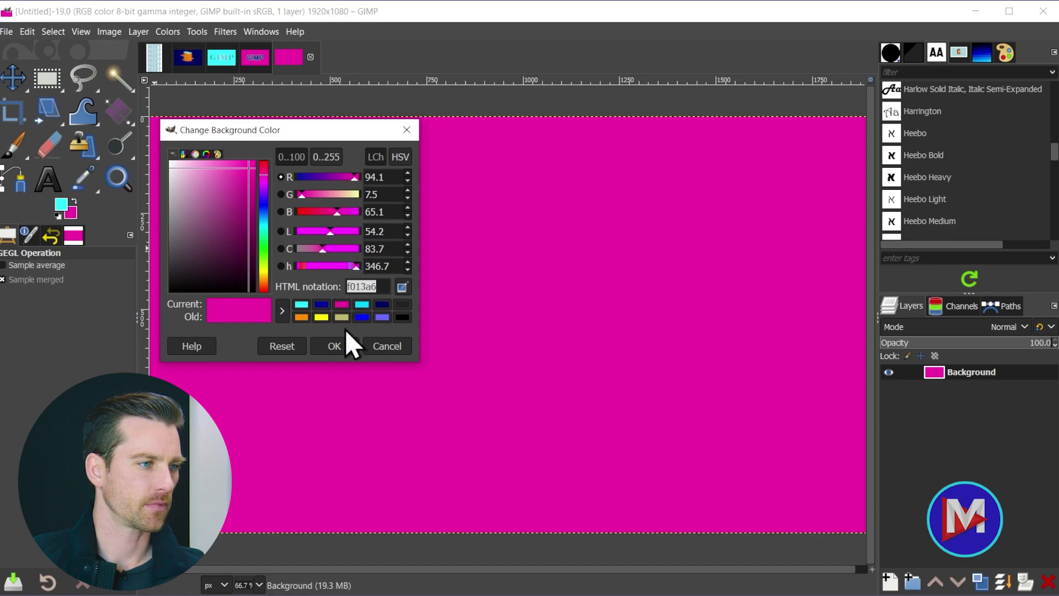
click(343, 345)
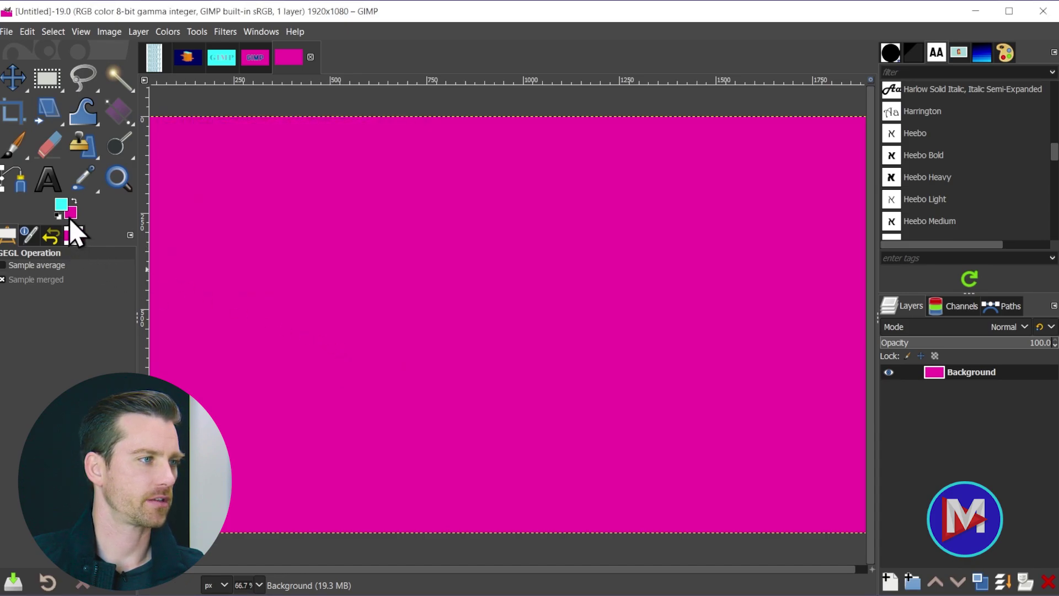
click(469, 284)
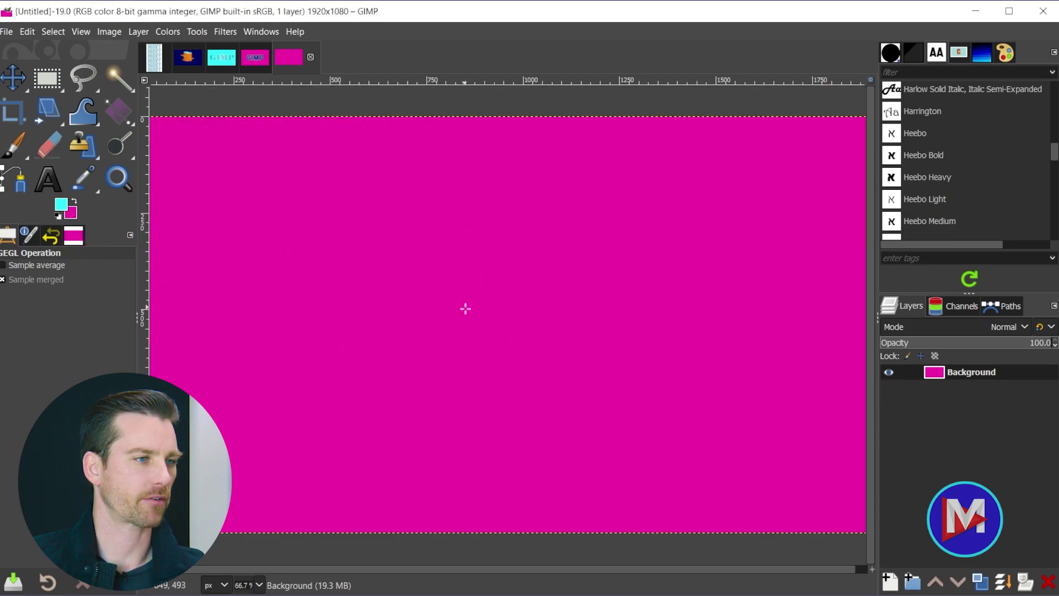
- Set the foreground color to the dark blue 00009c from the color history
click(61, 205)
click(338, 307)
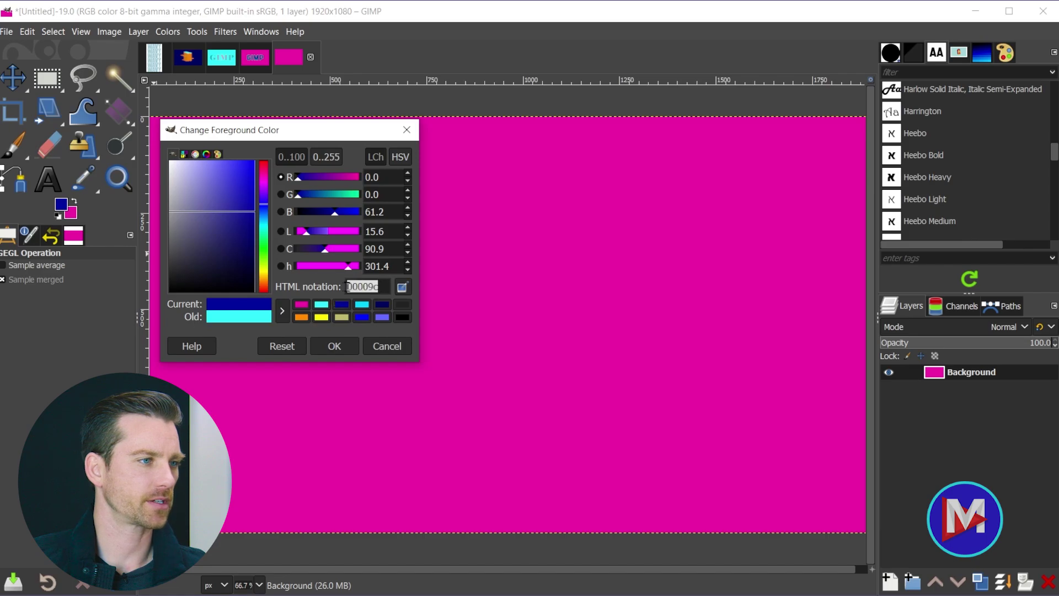
click(336, 347)
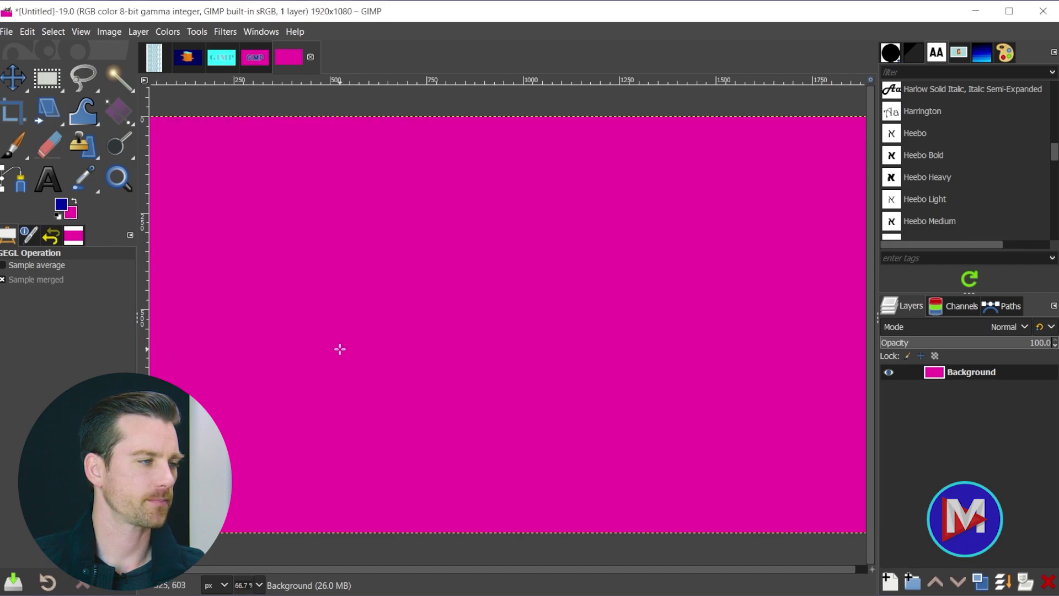
- Activate the Text tool and set its font to Shrimp
click(64, 158)
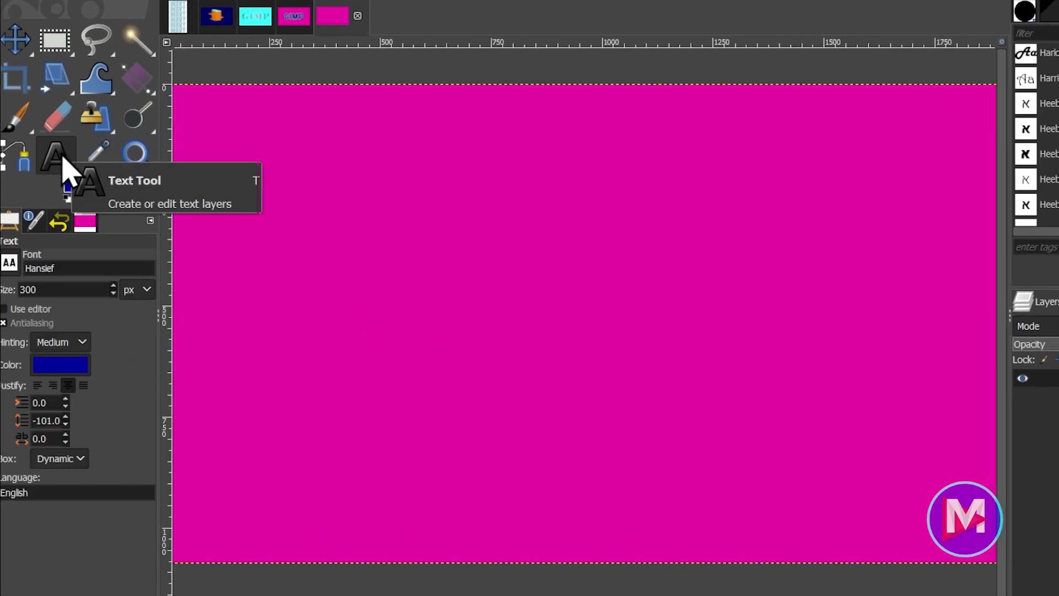
click(9, 264)
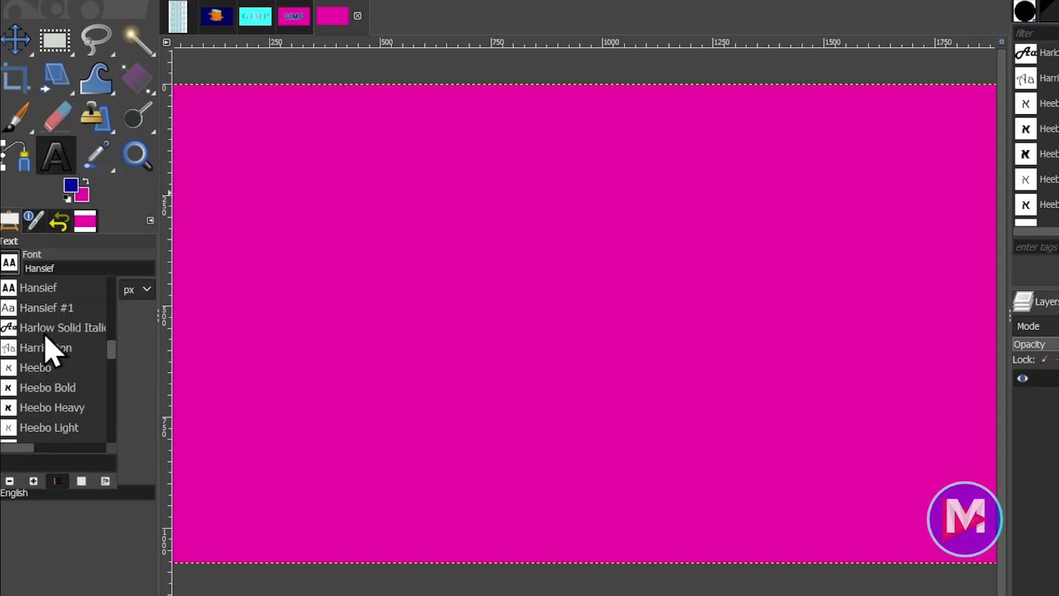
click(104, 481)
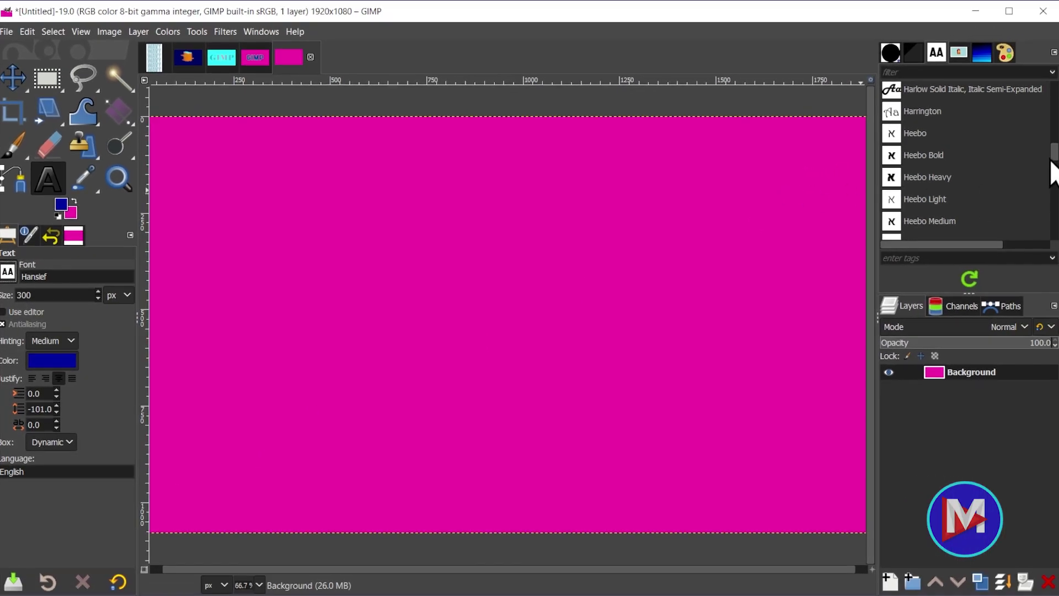
drag(1053, 171, 1057, 197)
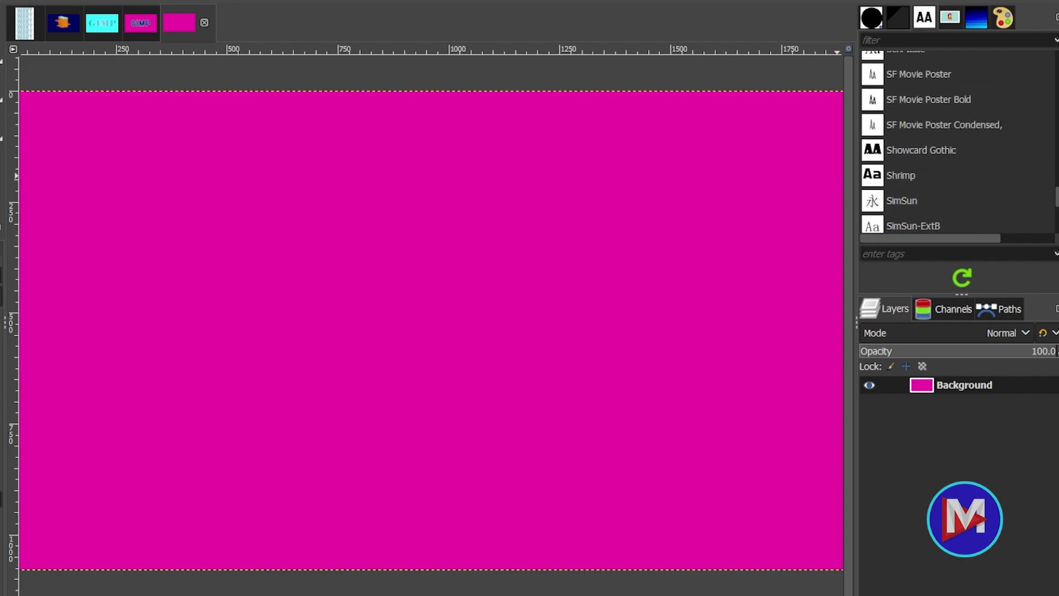
click(917, 184)
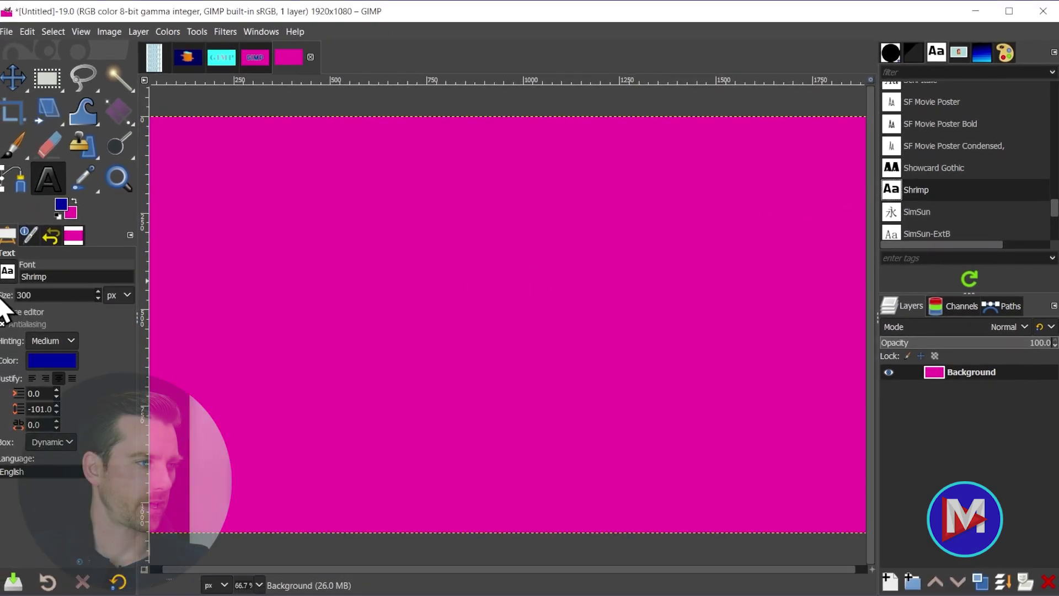
- Set the text size to 500 px and add the text "GIMP" on the pink canvas
drag(16, 296, 22, 296)
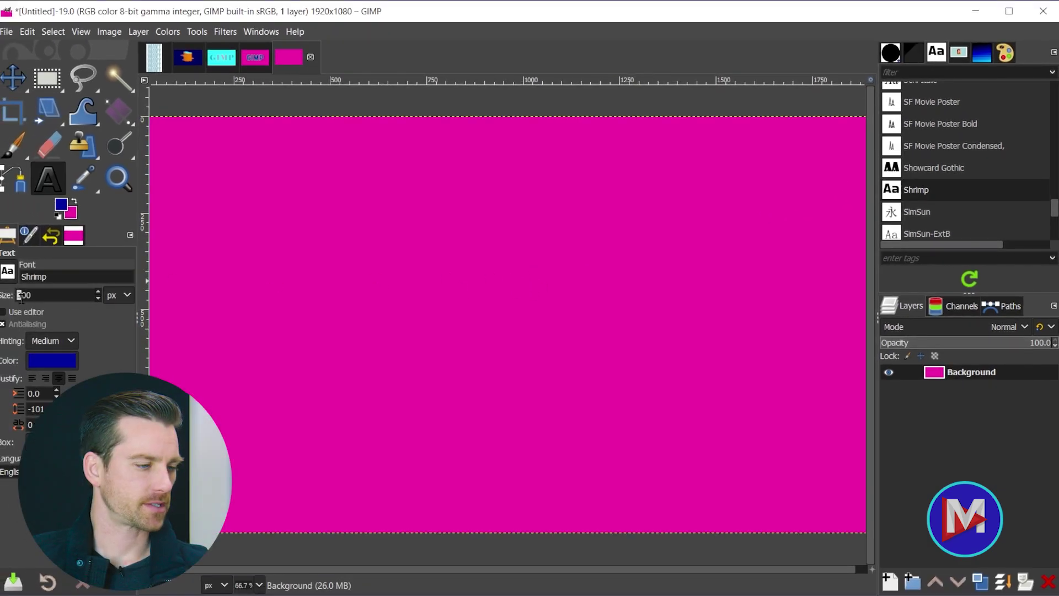
text(5)
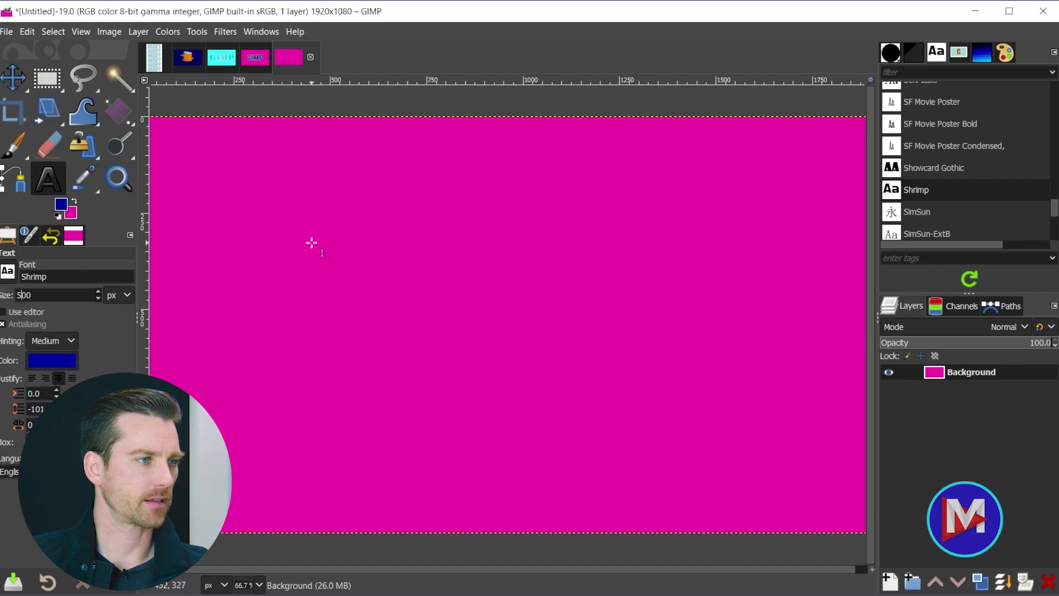
click(307, 239)
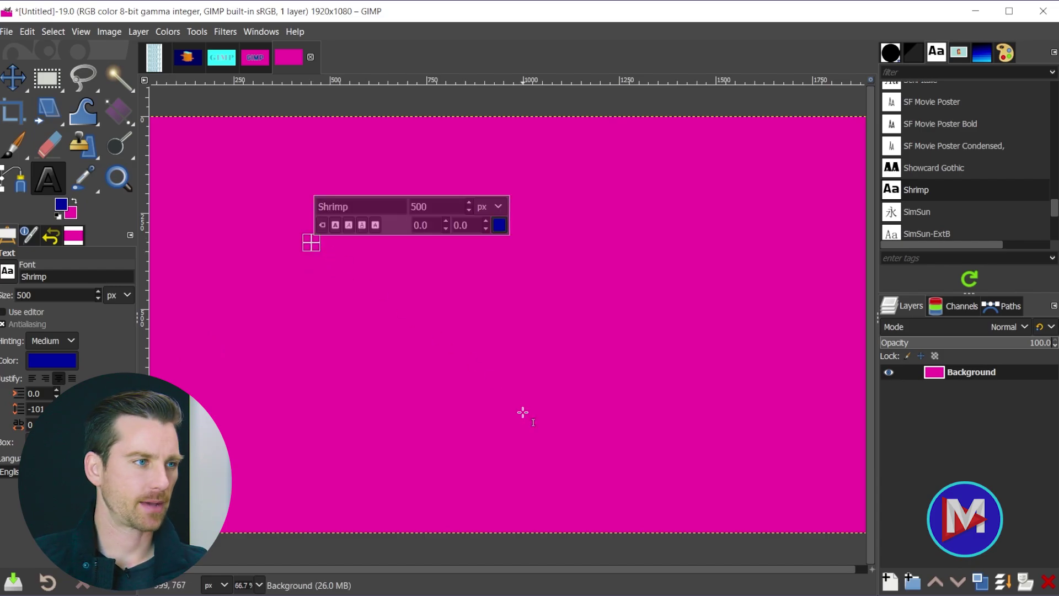
text(GIMP)
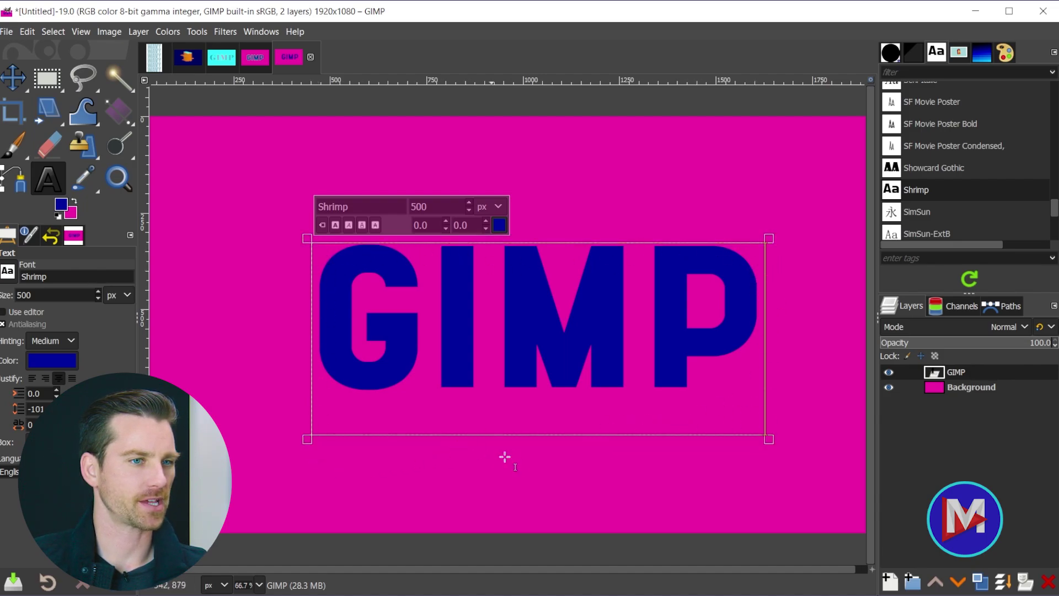
- Crop the GIMP text layer to its content and center it horizontally and vertically relative to the image
click(138, 32)
click(184, 363)
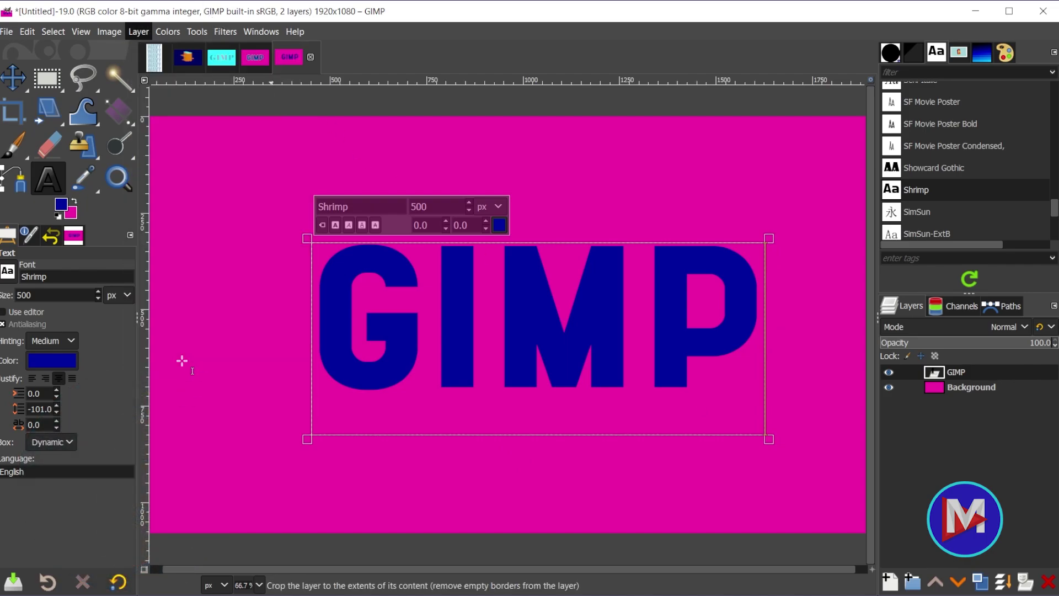
key(q)
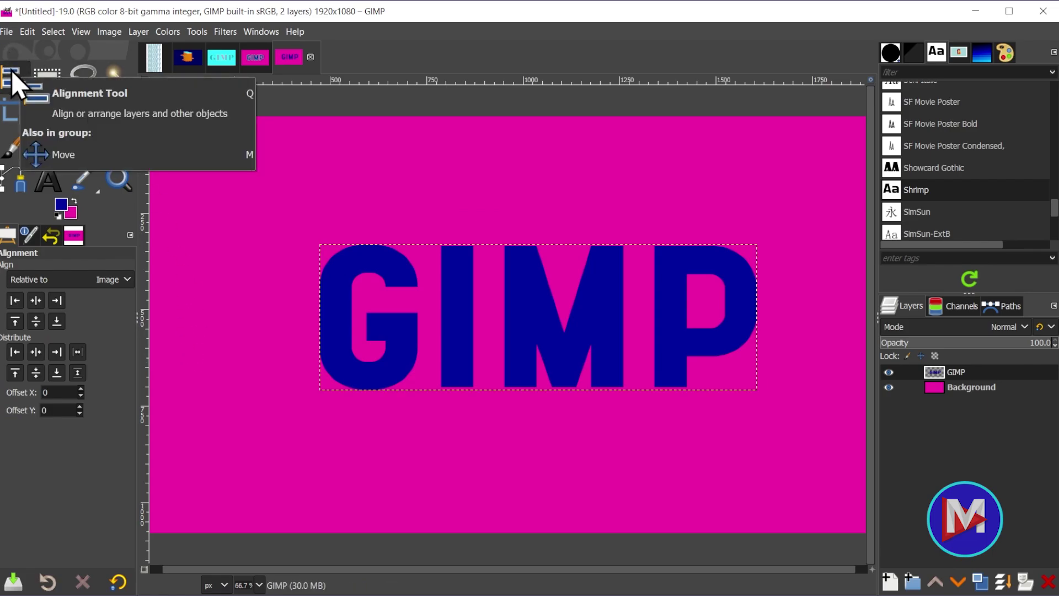
click(342, 291)
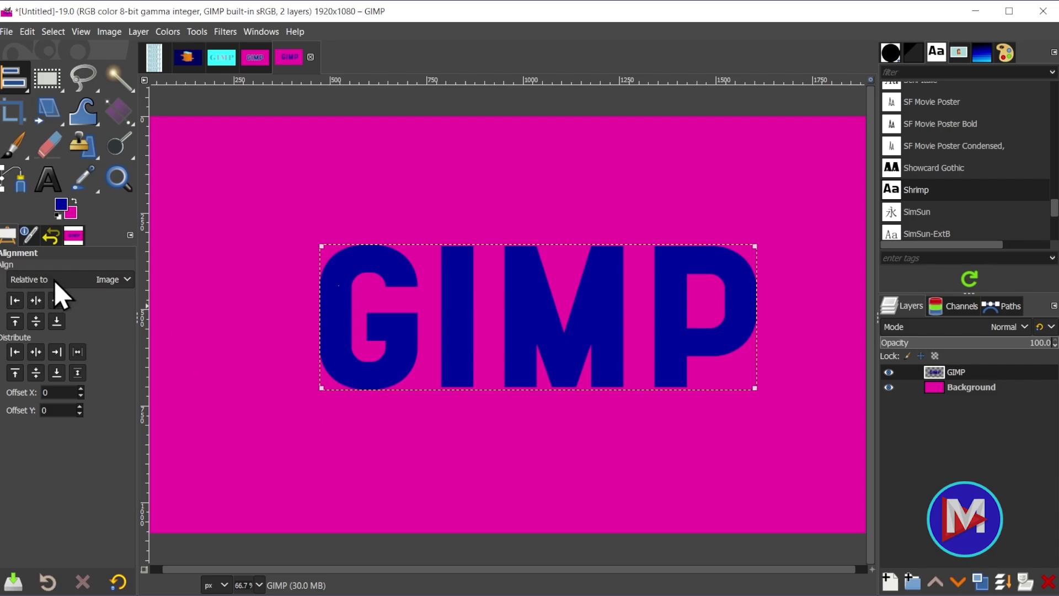
click(33, 303)
click(35, 321)
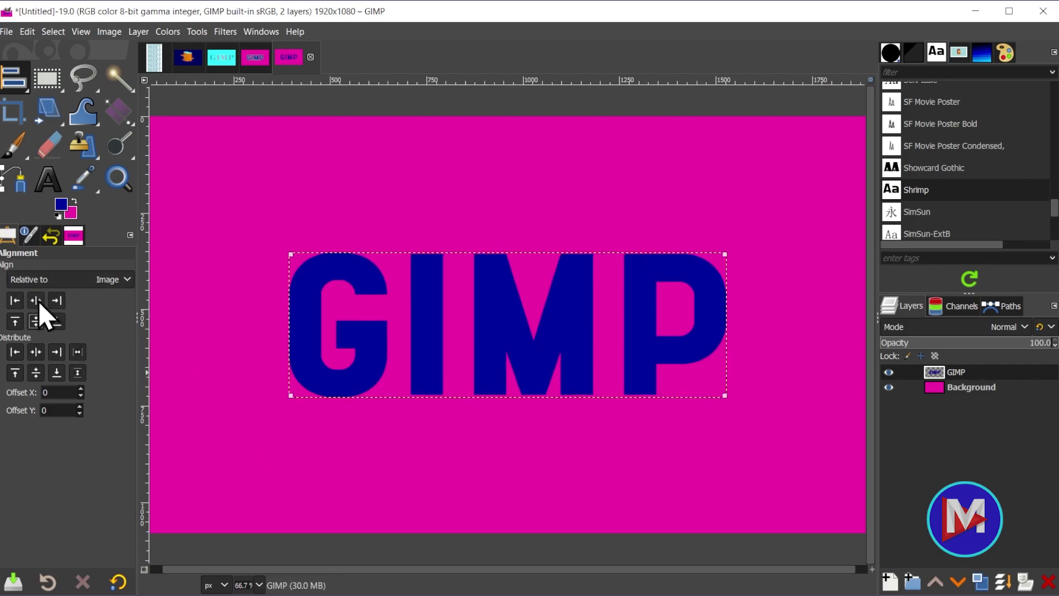
- Create a new layer named Stroke at 1920 × 1080 px, filled with transparency
click(889, 582)
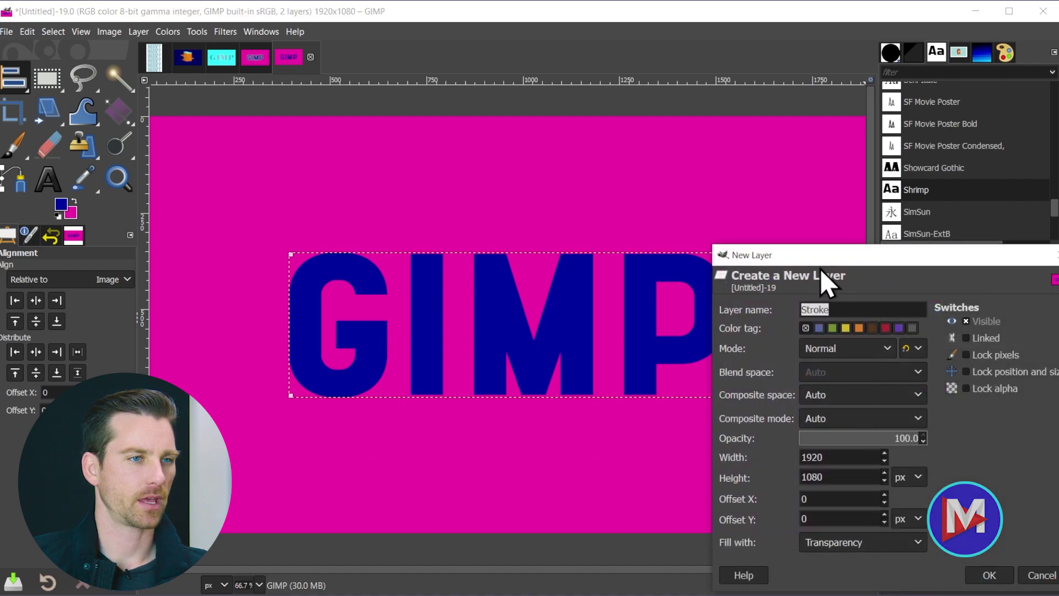
drag(820, 270, 801, 207)
click(815, 239)
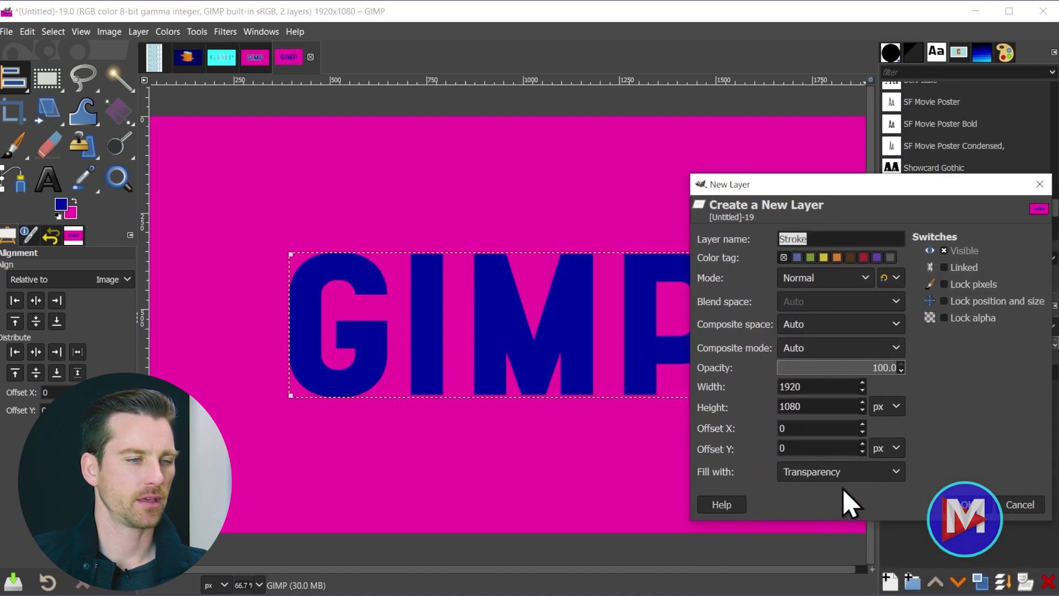
click(964, 504)
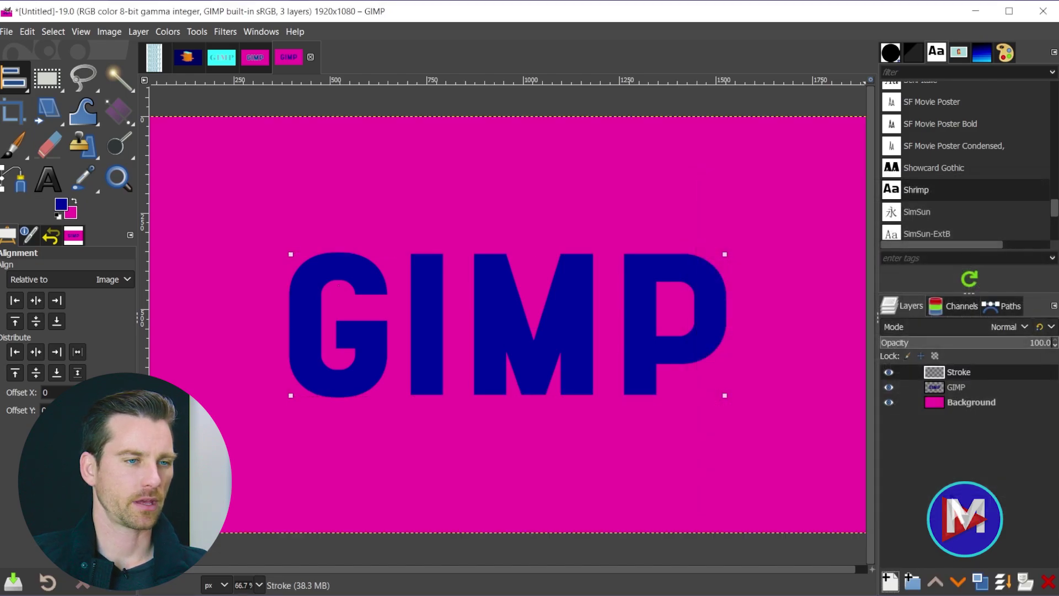
- Create a selection from the GIMP text layer's alpha and make the Stroke layer active
alt+click(936, 389)
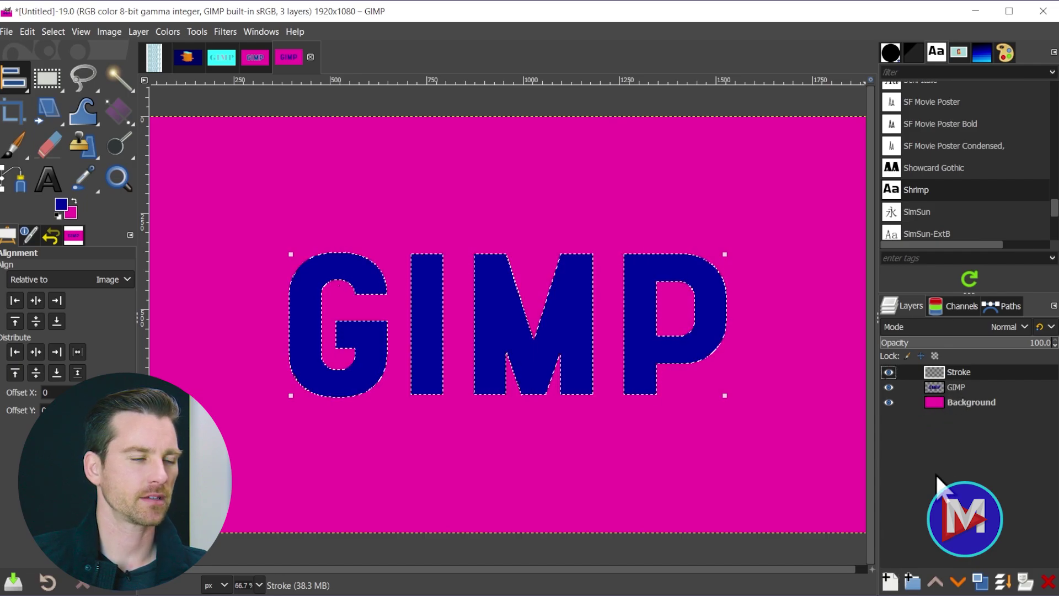
click(943, 391)
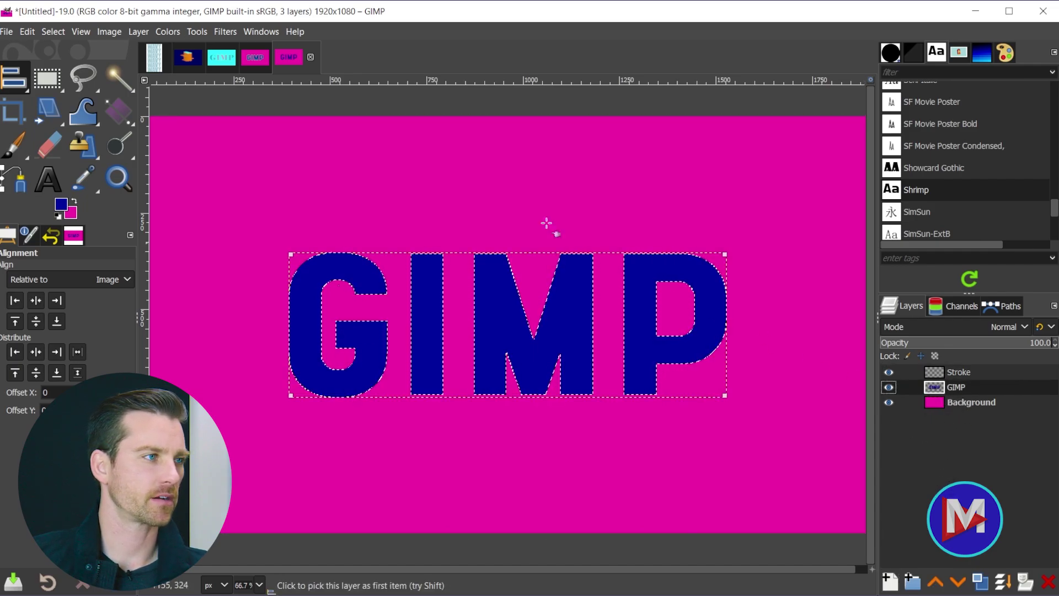
click(138, 32)
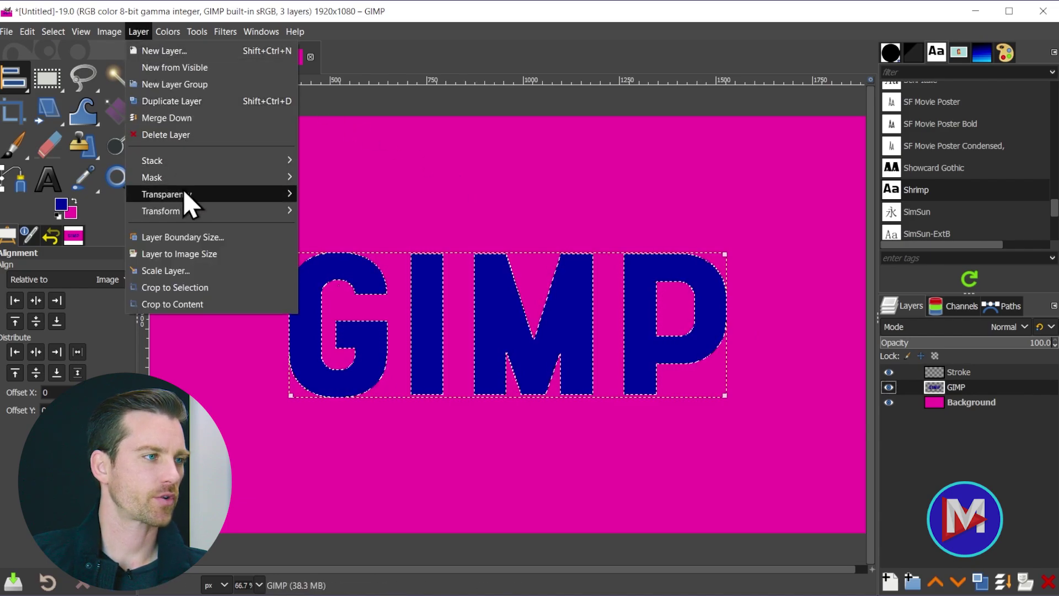
mouse_move(183, 192)
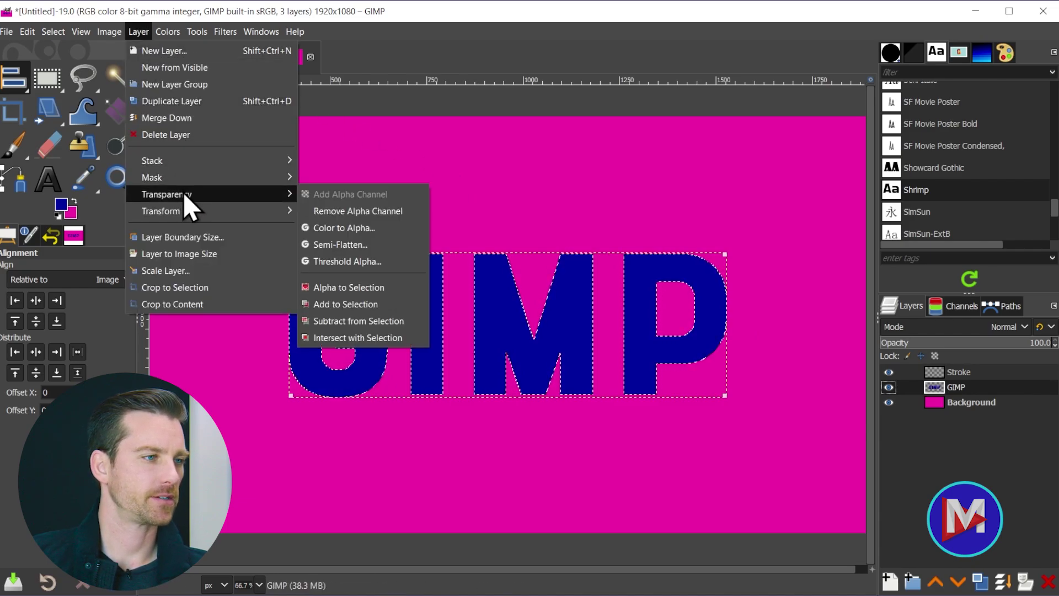
click(360, 287)
click(963, 373)
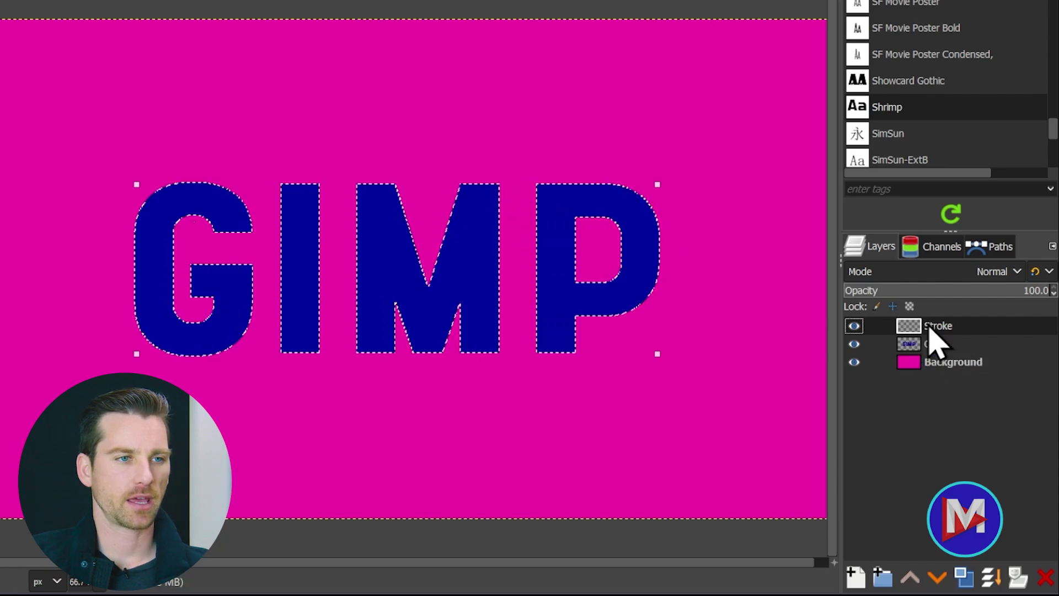
- Convert the text selection to a path and clear the selection
click(988, 249)
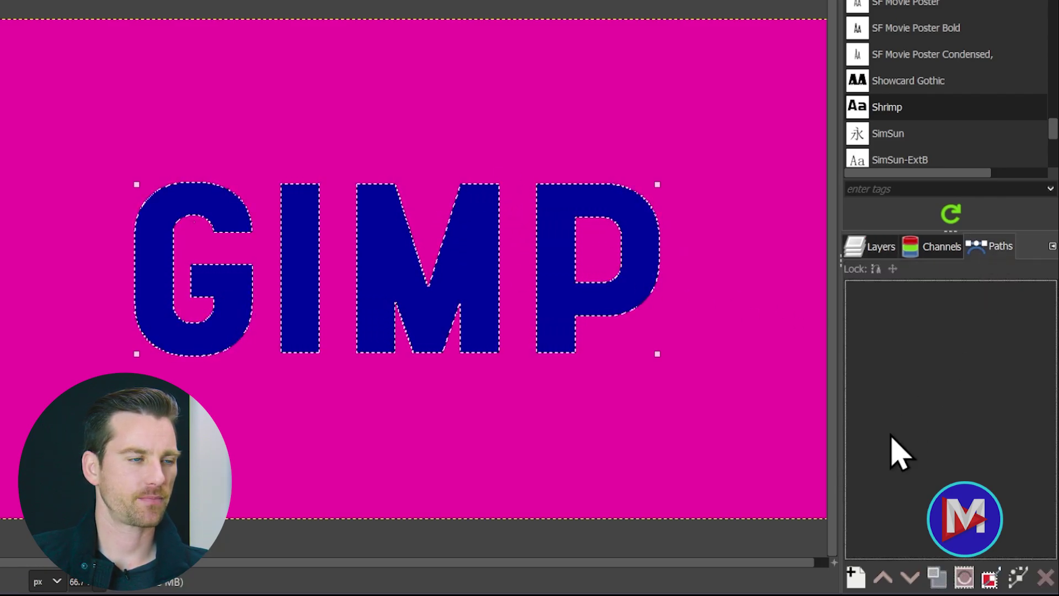
click(991, 577)
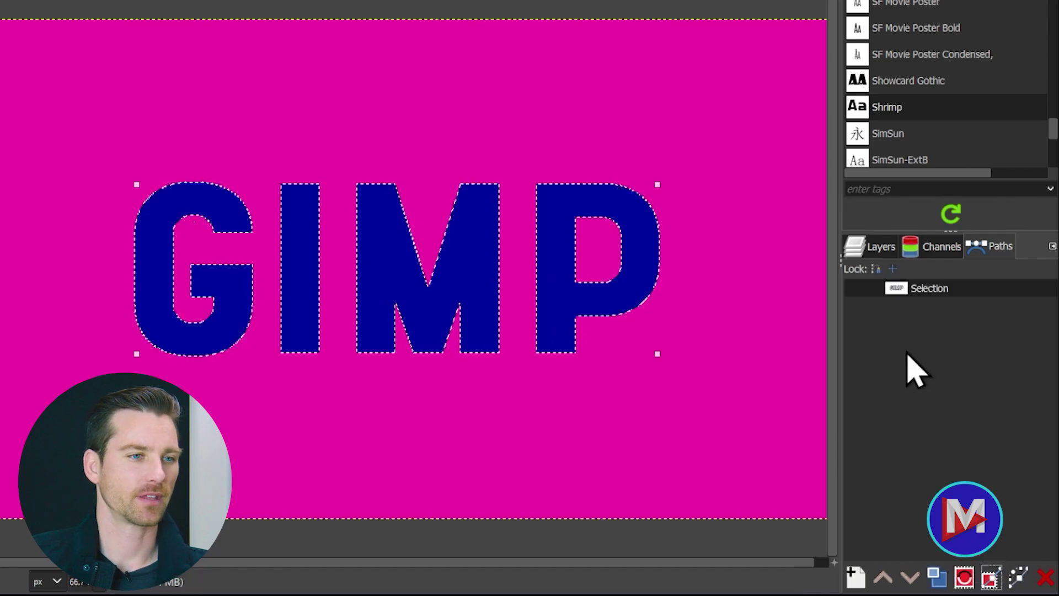
key(ctrl+shift+a)
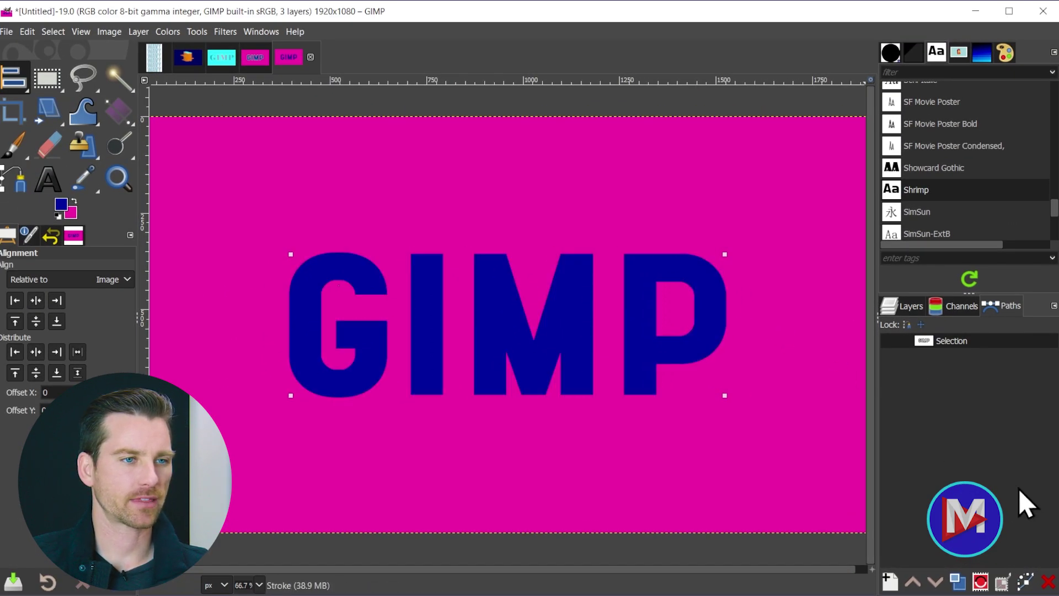
- Set up a stroke for the text path as a solid-color line 5 px wide with the Line dash preset
click(1026, 582)
mouse_move(990, 356)
mouse_down()
mouse_move(866, 293)
mouse_move(793, 282)
mouse_up()
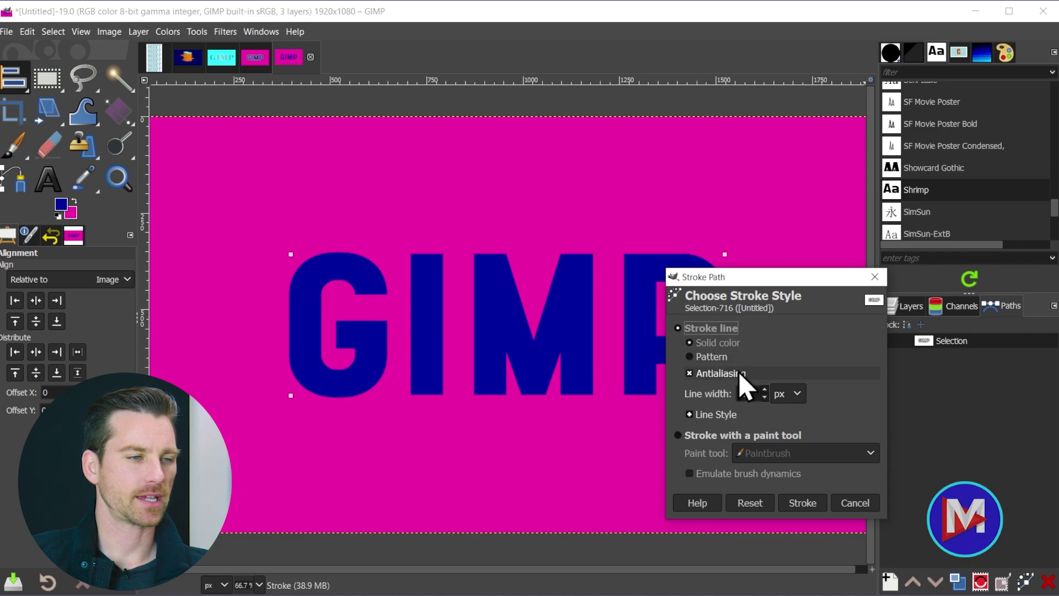
drag(756, 394, 736, 394)
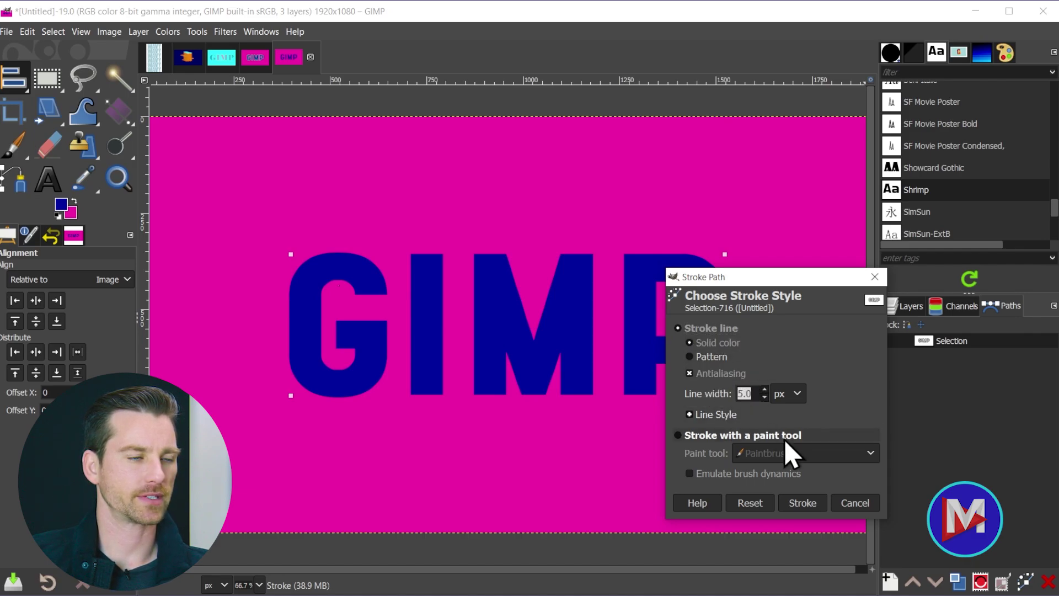
click(703, 414)
click(812, 498)
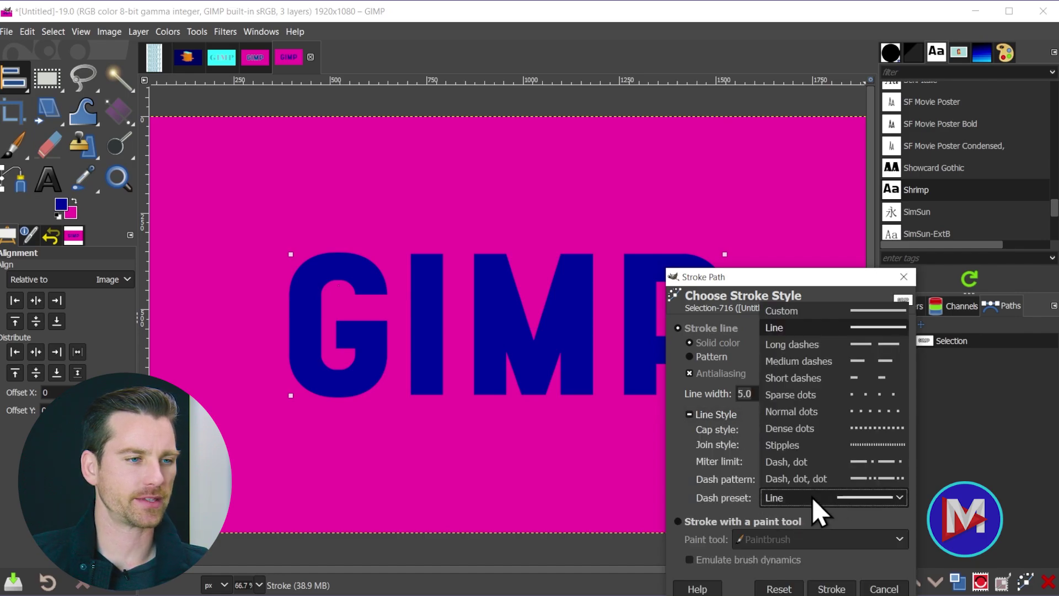
click(807, 332)
drag(789, 278, 838, 125)
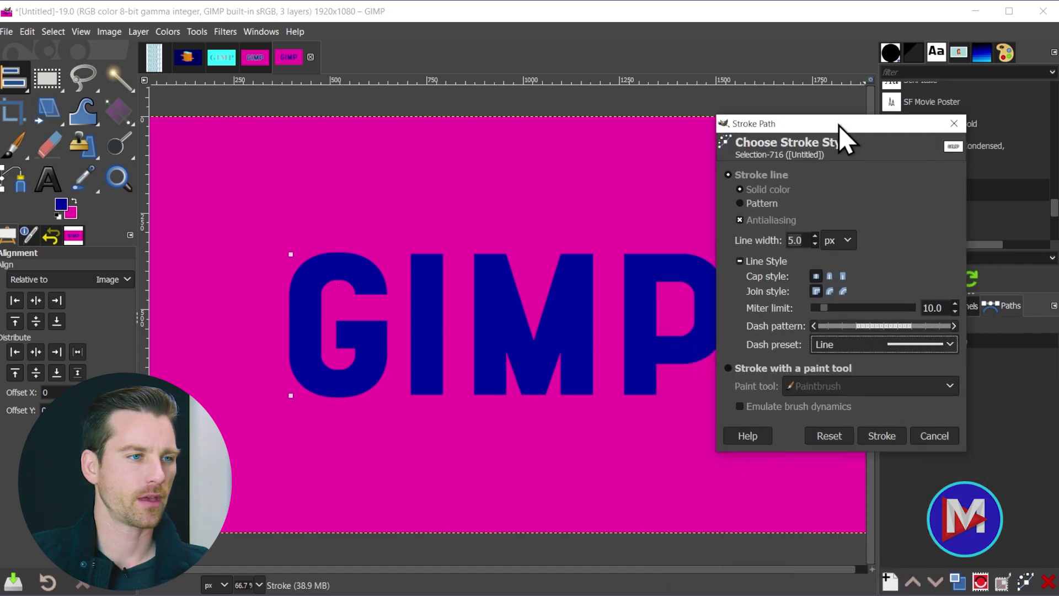
- Set the foreground color to cyan 30fcfc and stroke the text path onto the Stroke layer
click(61, 206)
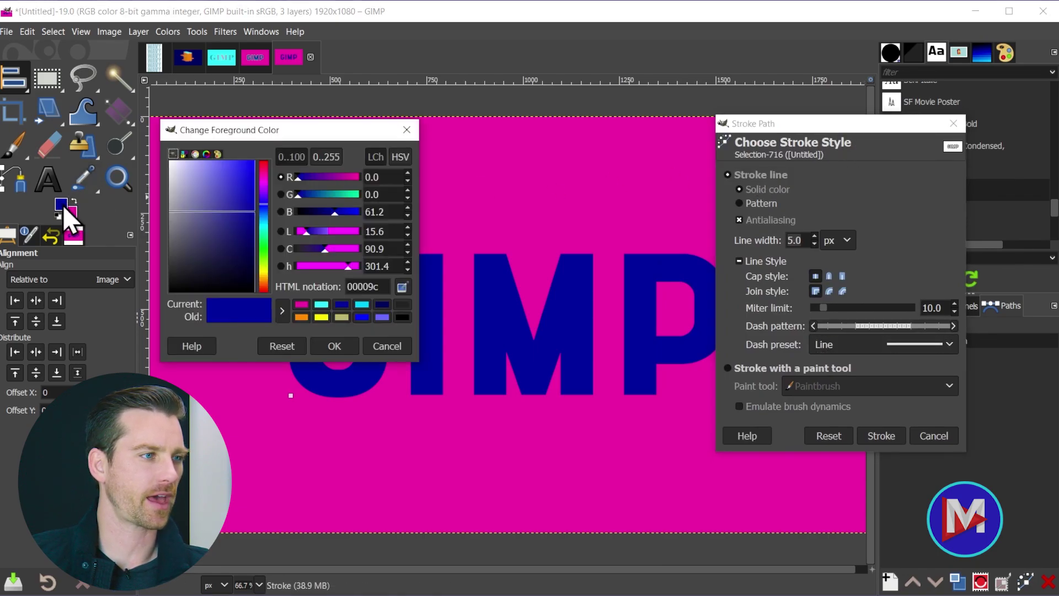
click(320, 307)
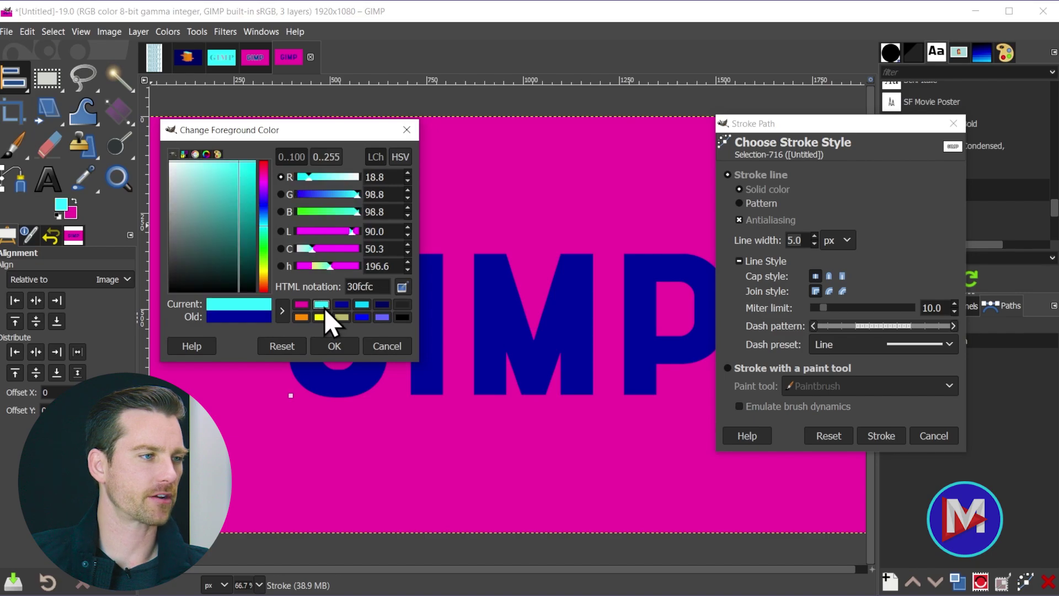
drag(382, 285, 368, 286)
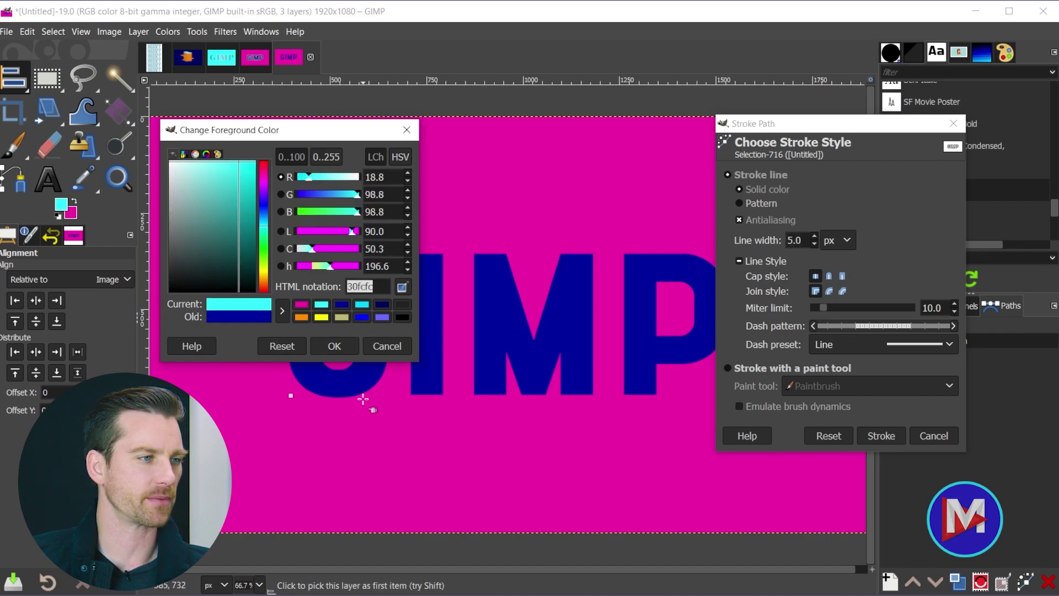
click(333, 346)
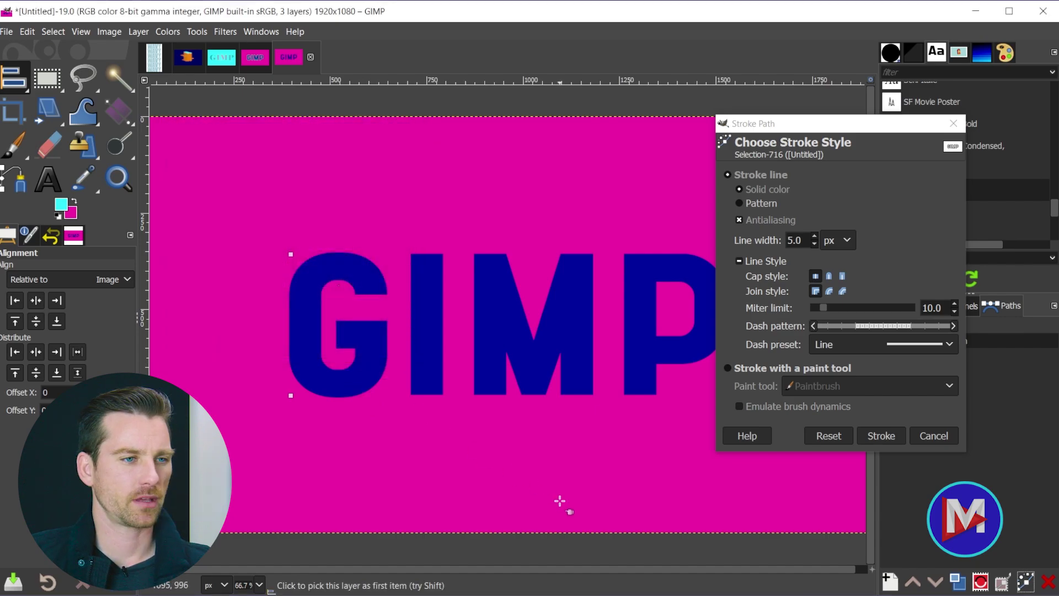
click(889, 442)
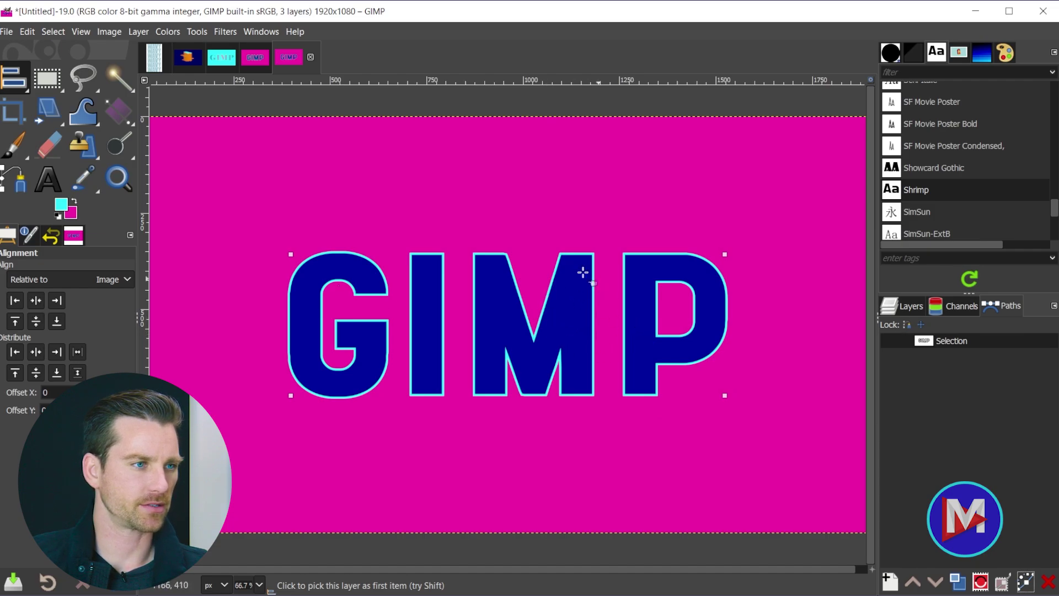
- Start a Long Shadow filter on the Stroke layer with Finite style and a length of 14.5
click(908, 305)
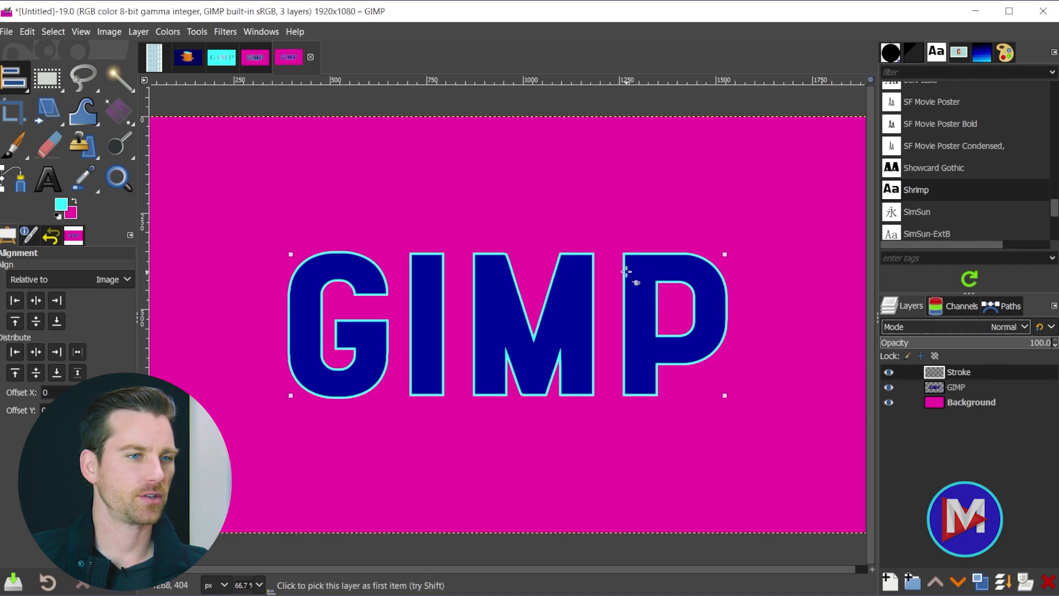
click(225, 32)
mouse_move(274, 178)
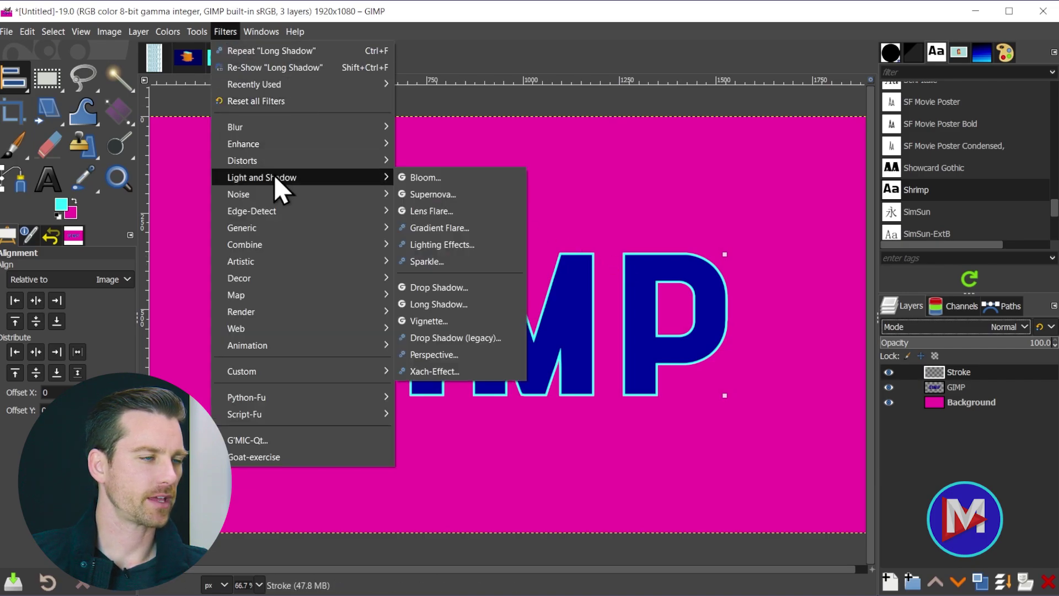
click(426, 304)
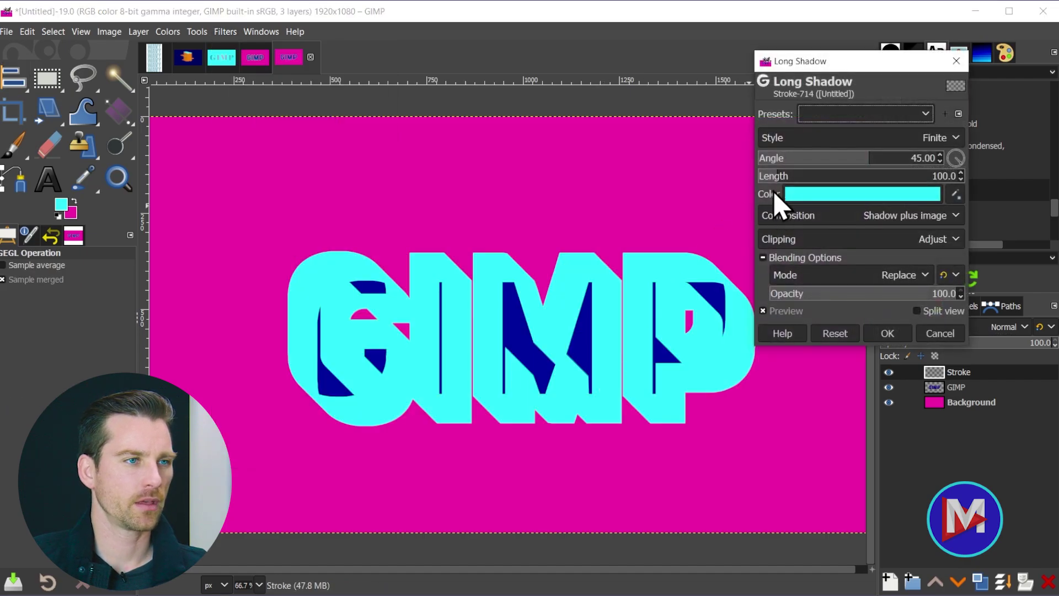
drag(776, 178, 761, 178)
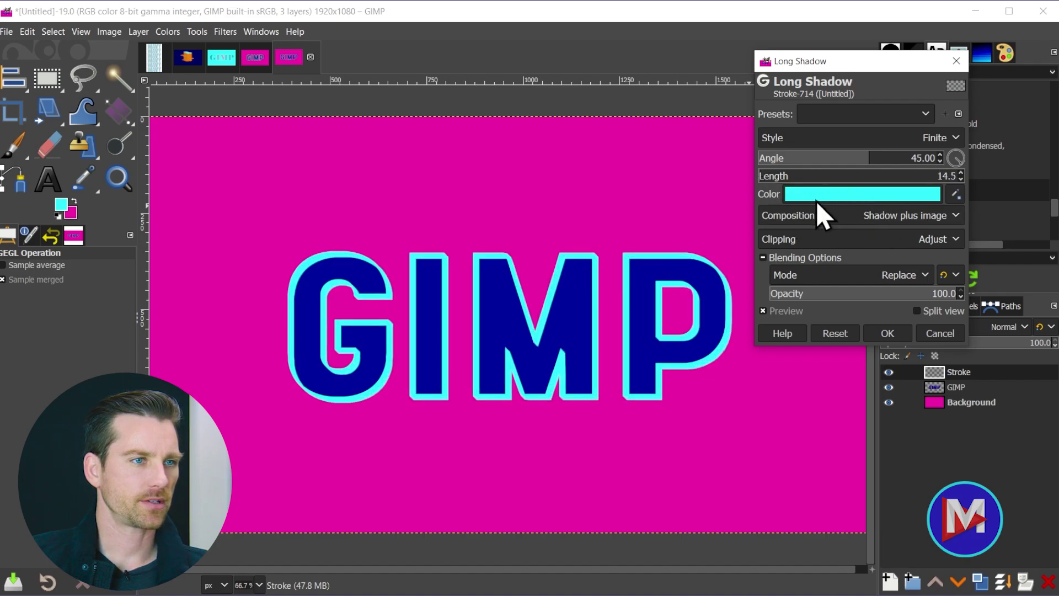
- Darken the long shadow's color to 2dd7d7 and apply the filter to the Stroke layer
click(832, 198)
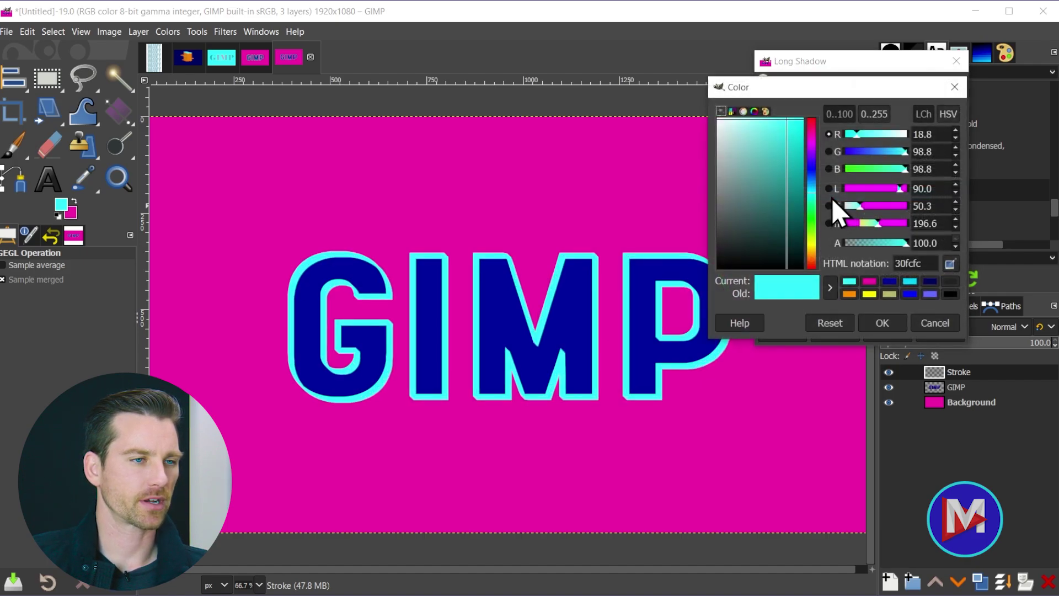
drag(786, 122, 786, 139)
drag(785, 143, 786, 144)
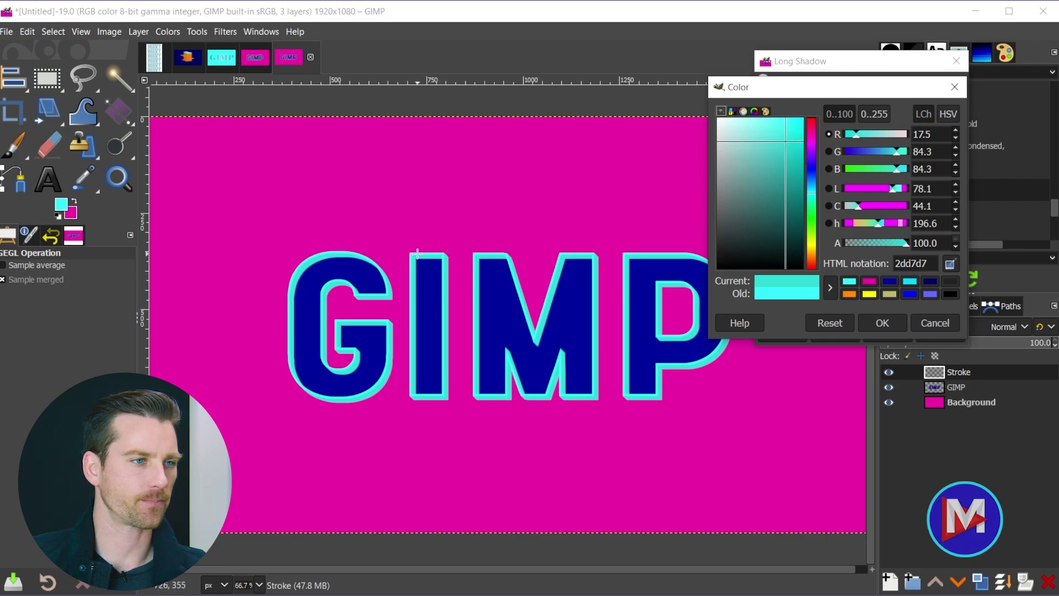
click(882, 324)
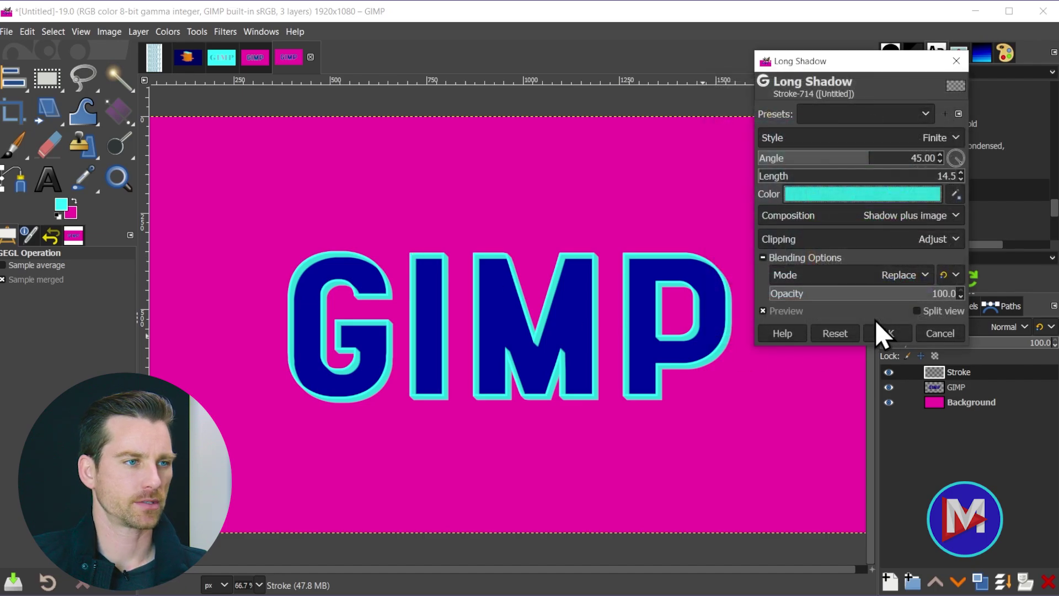
click(885, 333)
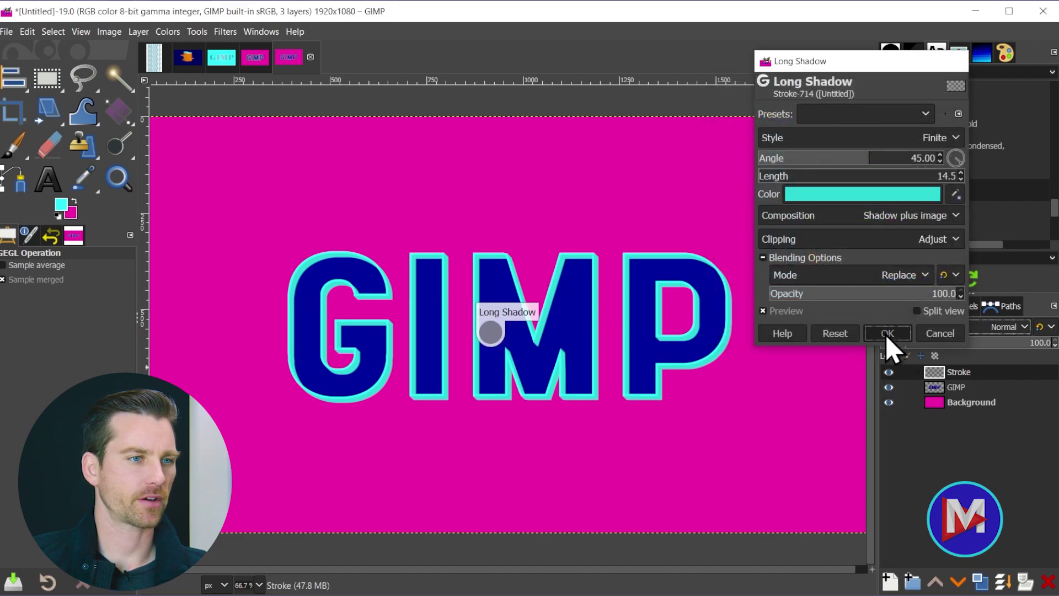
- Shift the Stroke layer slightly up and left, fine-tuning by single pixels, so the 3D outline lines up with the edges of the GIMP text
key(m)
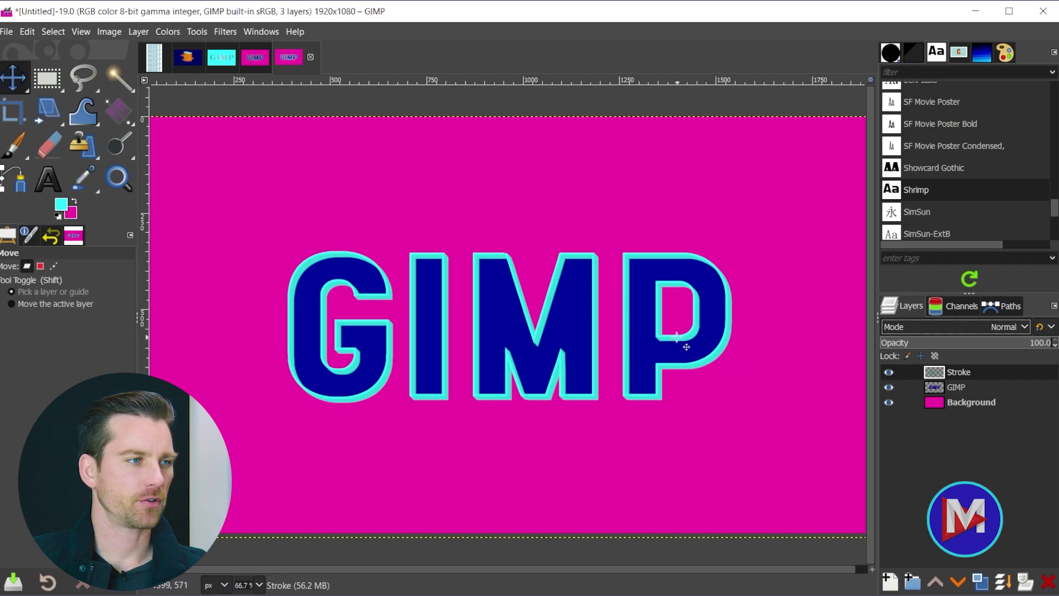
key(1)
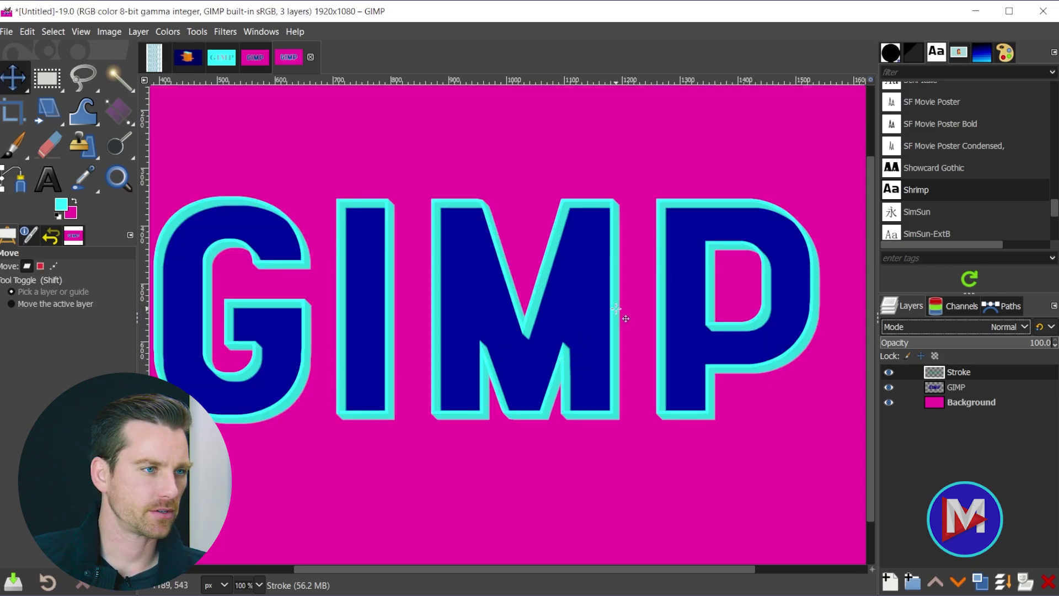
drag(614, 305, 607, 281)
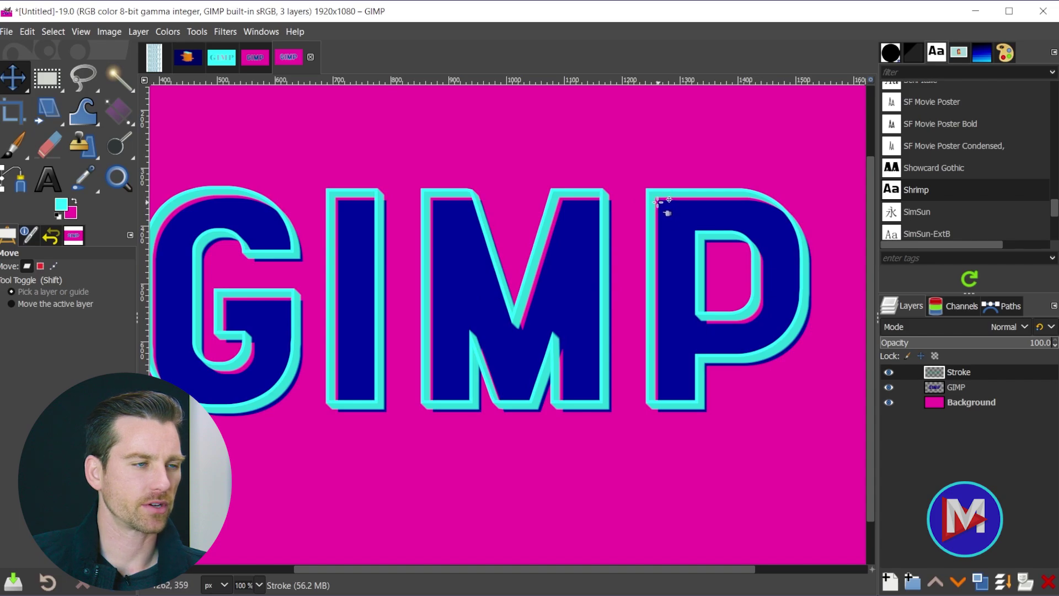
drag(652, 212, 655, 215)
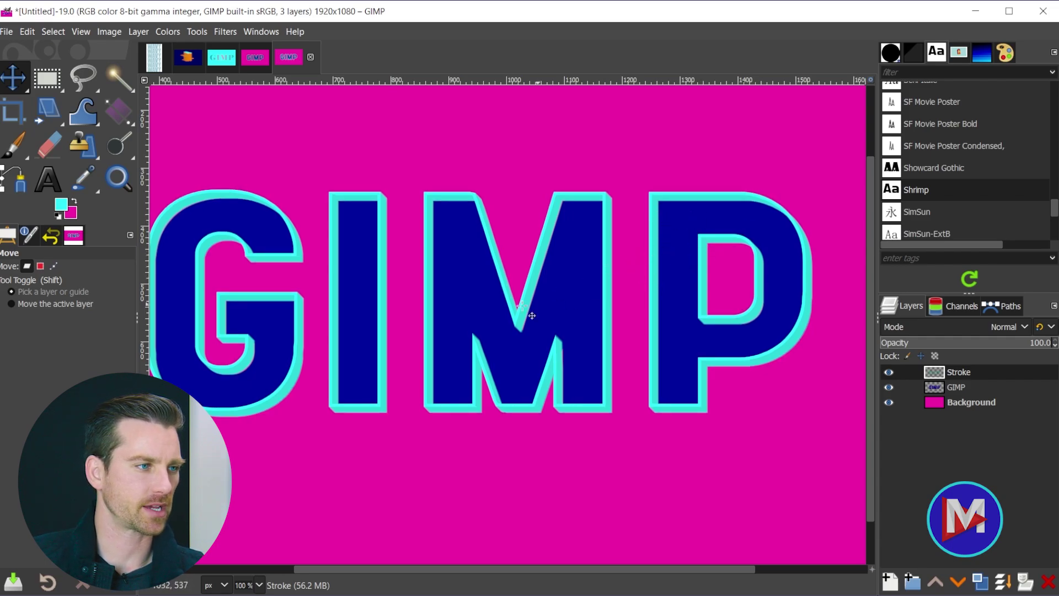
key(Right)
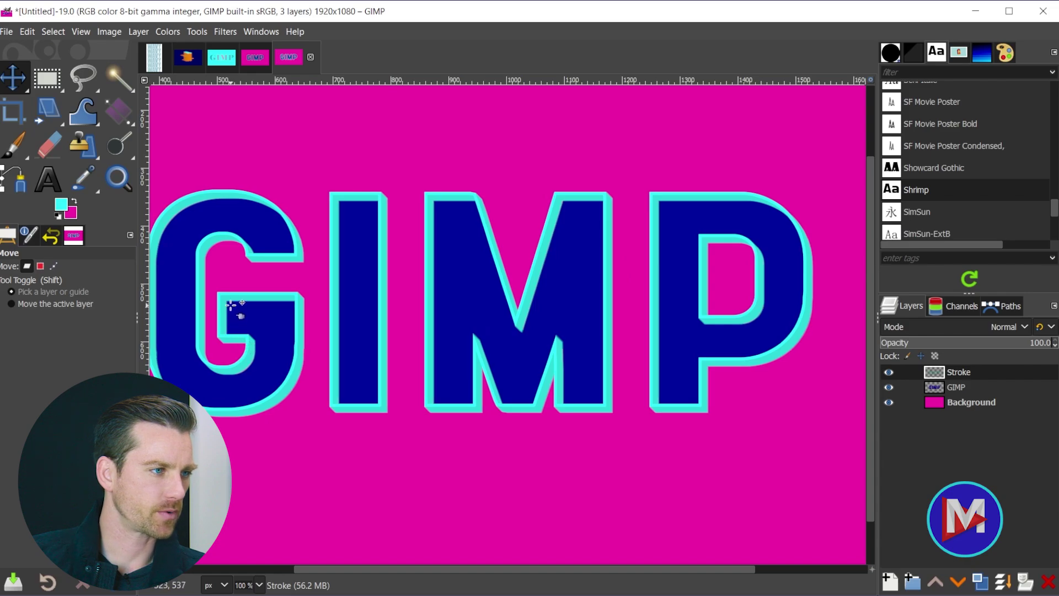
key(Down)
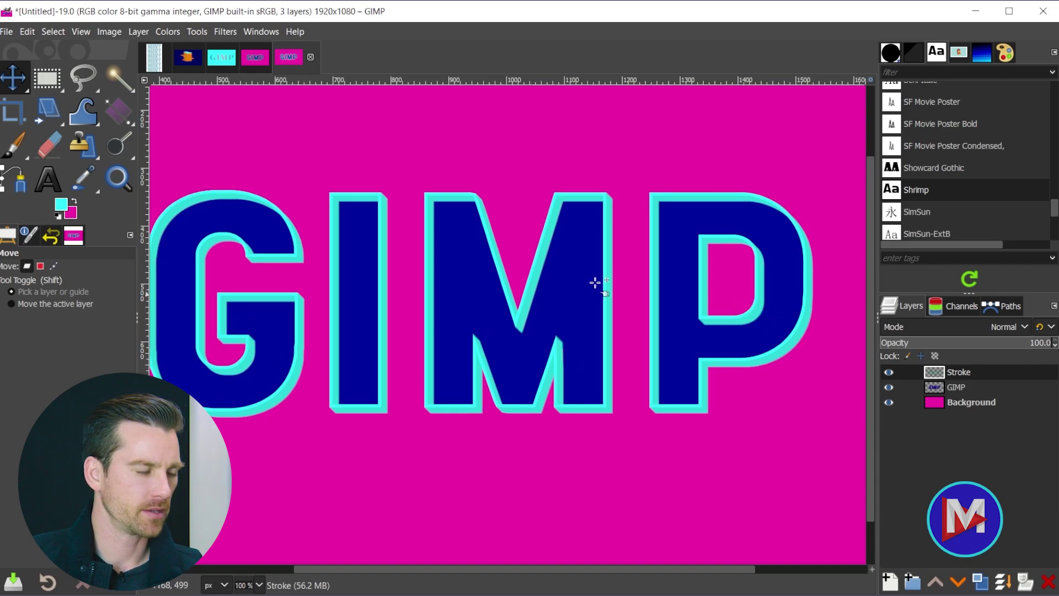
- Start another Long Shadow on the Stroke layer using the Fading (fixed length) style and black (000000) as its color
ctrl+scroll(343, 338, down, 1)
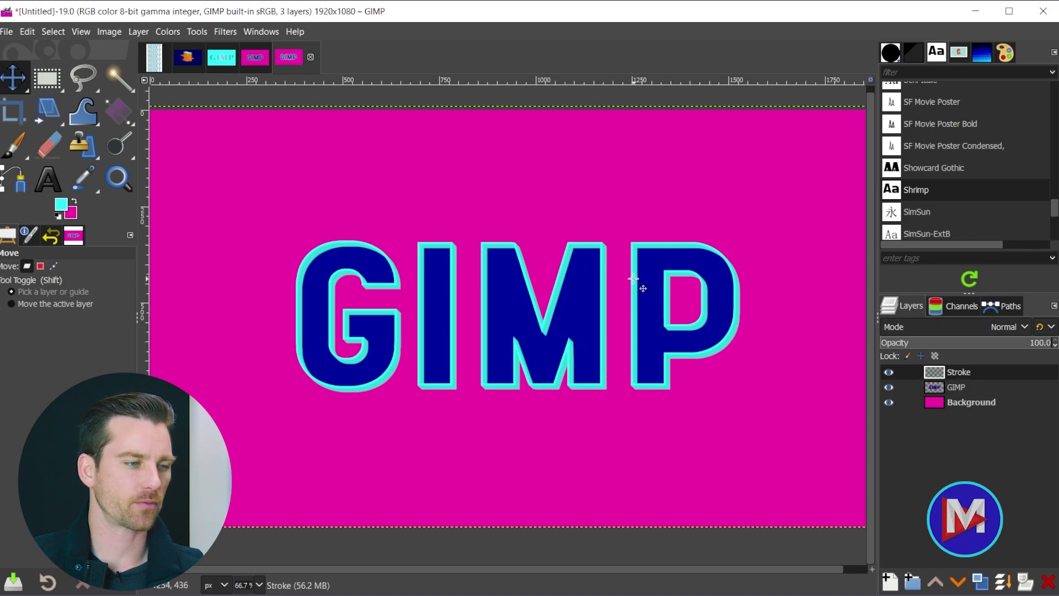
key(ctrl+shift+f)
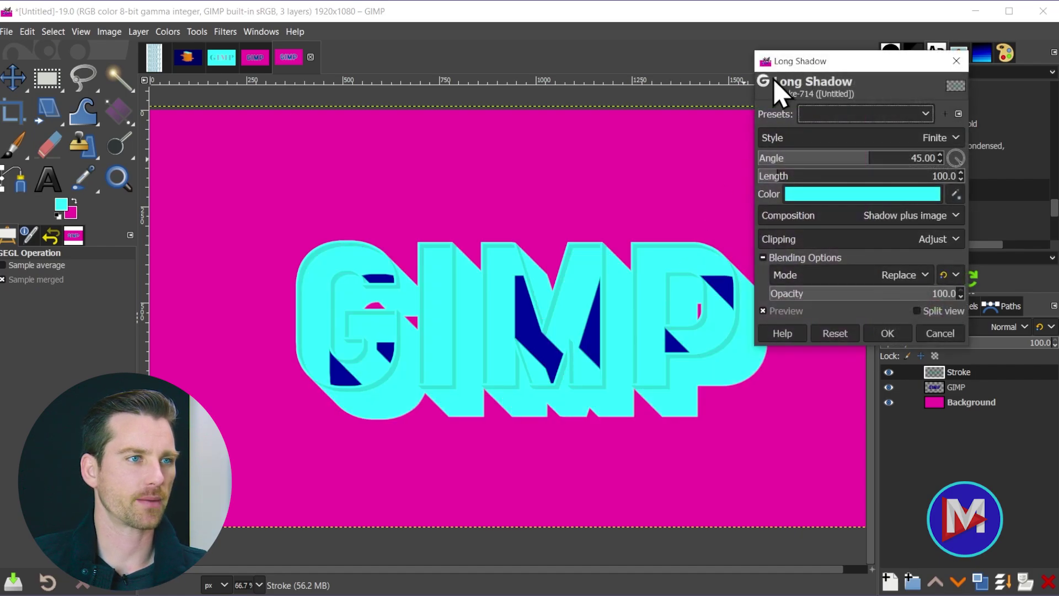
click(221, 32)
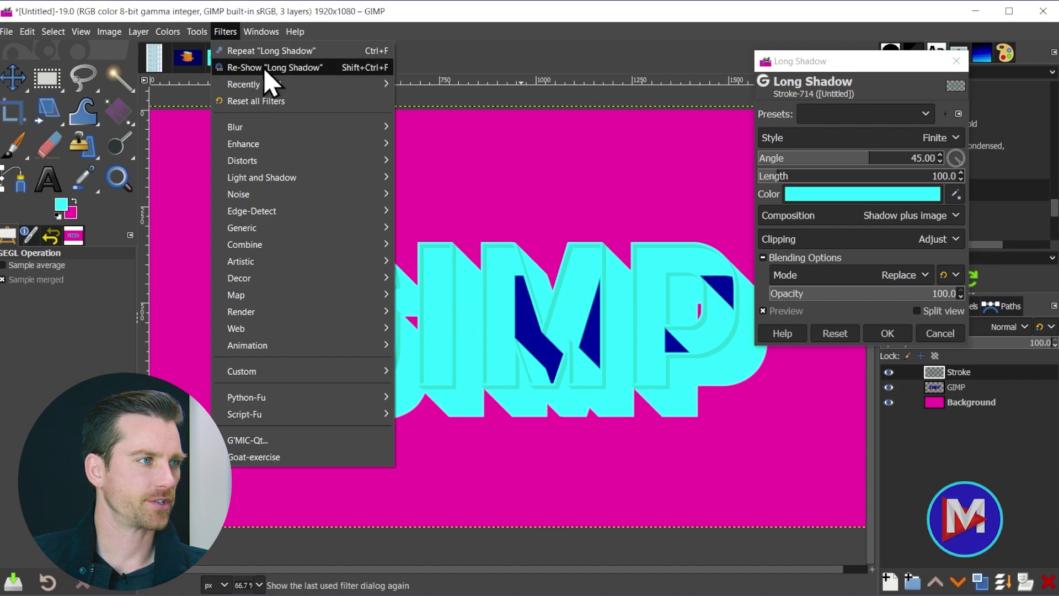
click(343, 21)
click(817, 138)
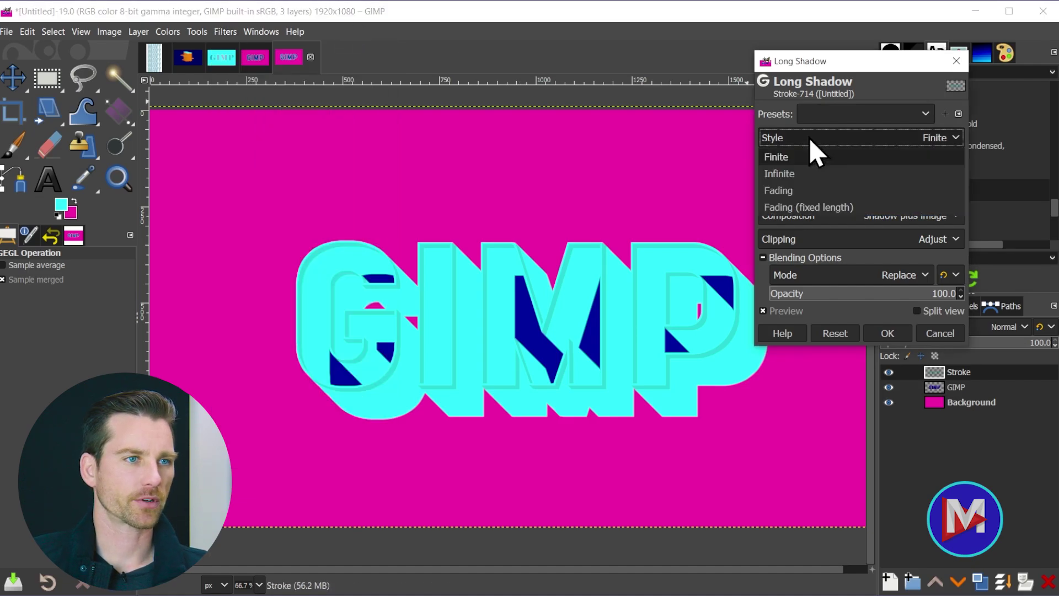
click(819, 208)
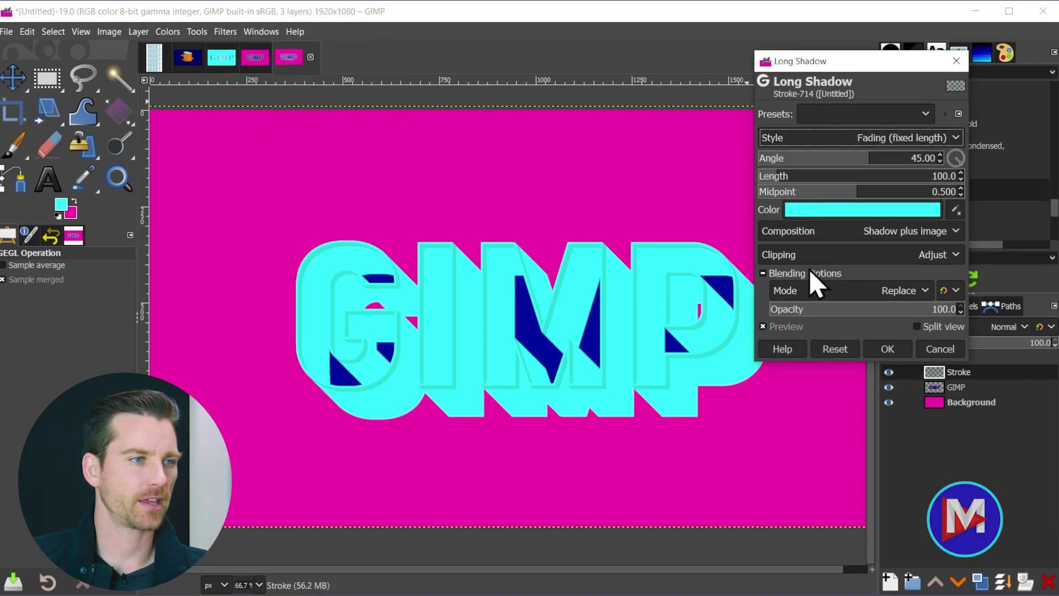
click(822, 210)
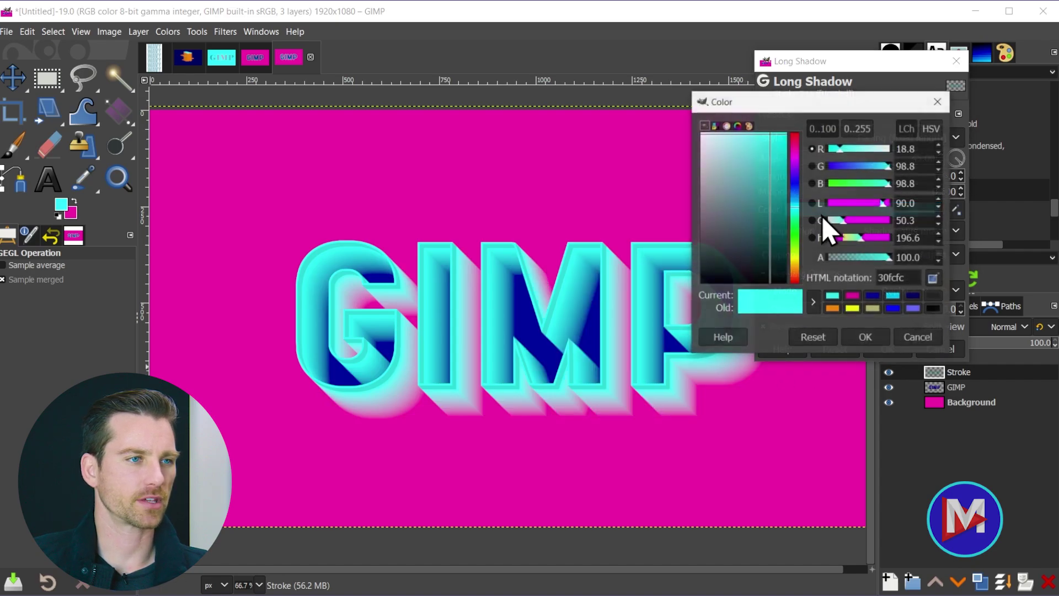
drag(740, 267, 696, 287)
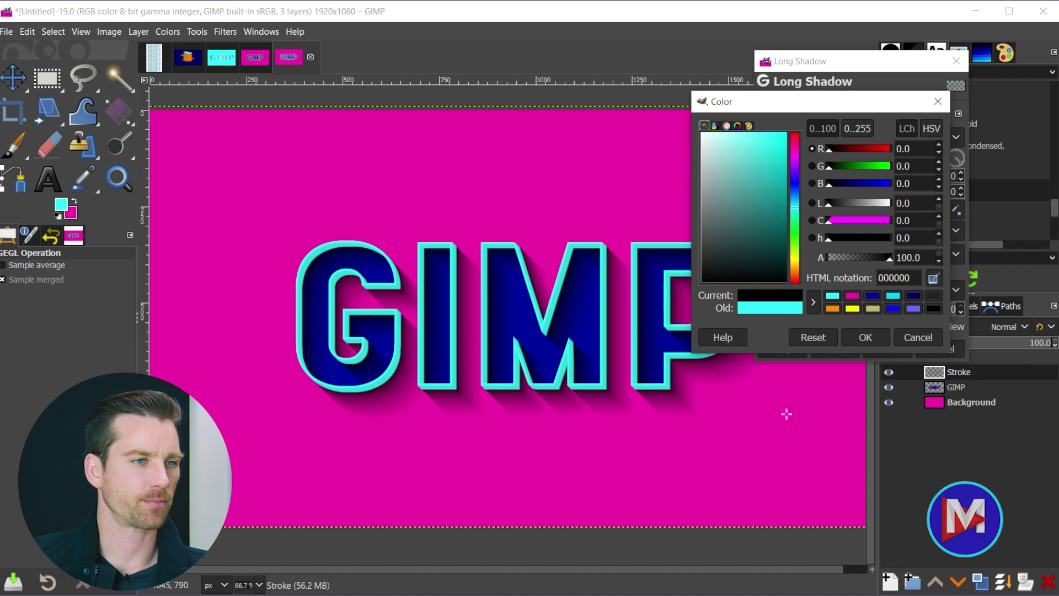
click(869, 340)
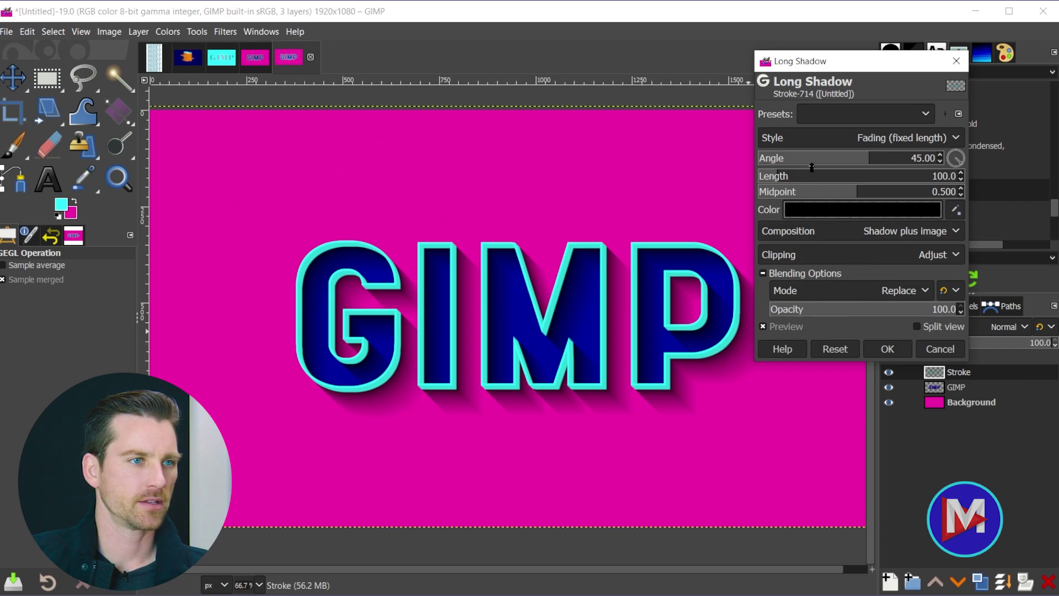
- Set the fading shadow's angle to 18.70, length to 61.0 and midpoint to 0.209, and apply it to the Stroke layer
drag(872, 161, 856, 161)
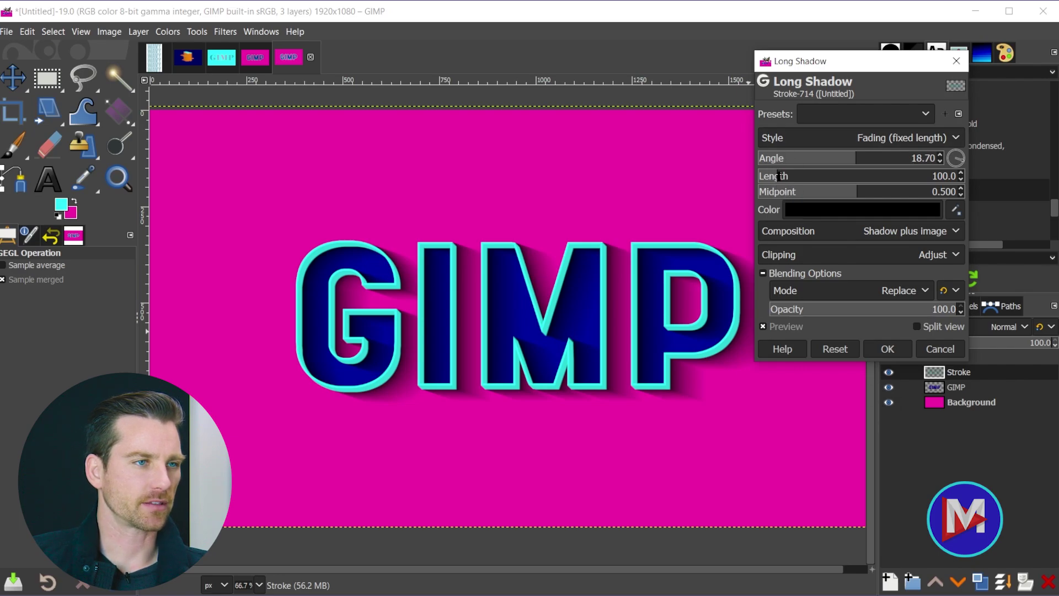
drag(778, 176, 770, 176)
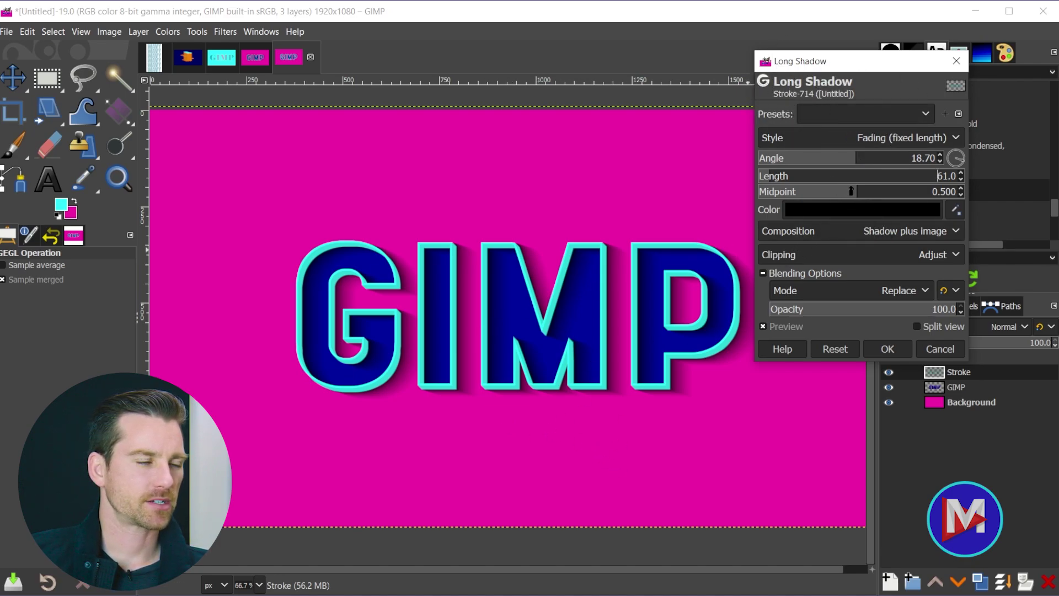
drag(851, 190, 780, 191)
click(839, 191)
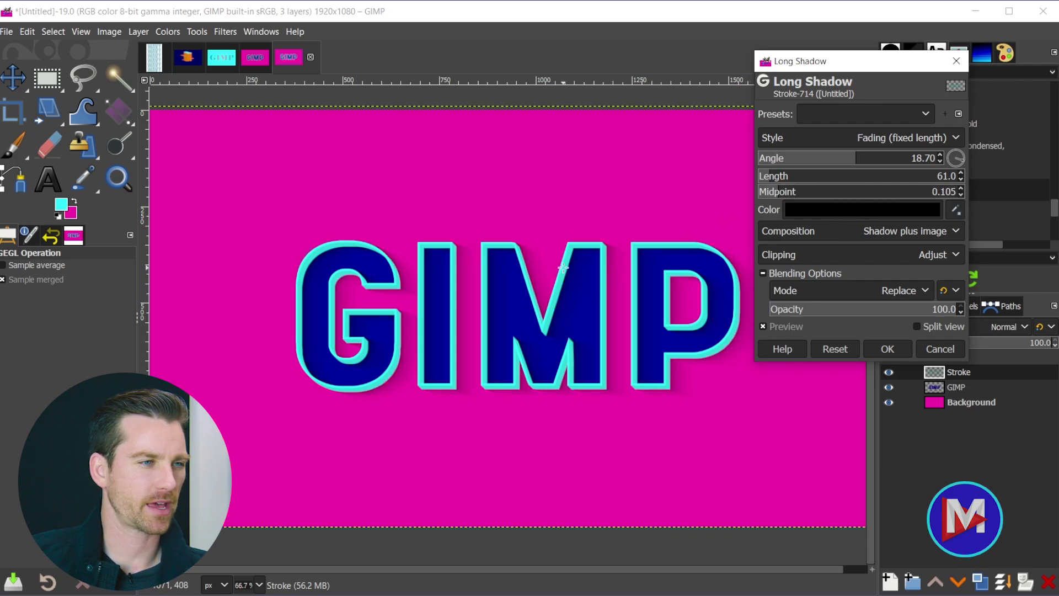
drag(780, 191, 800, 191)
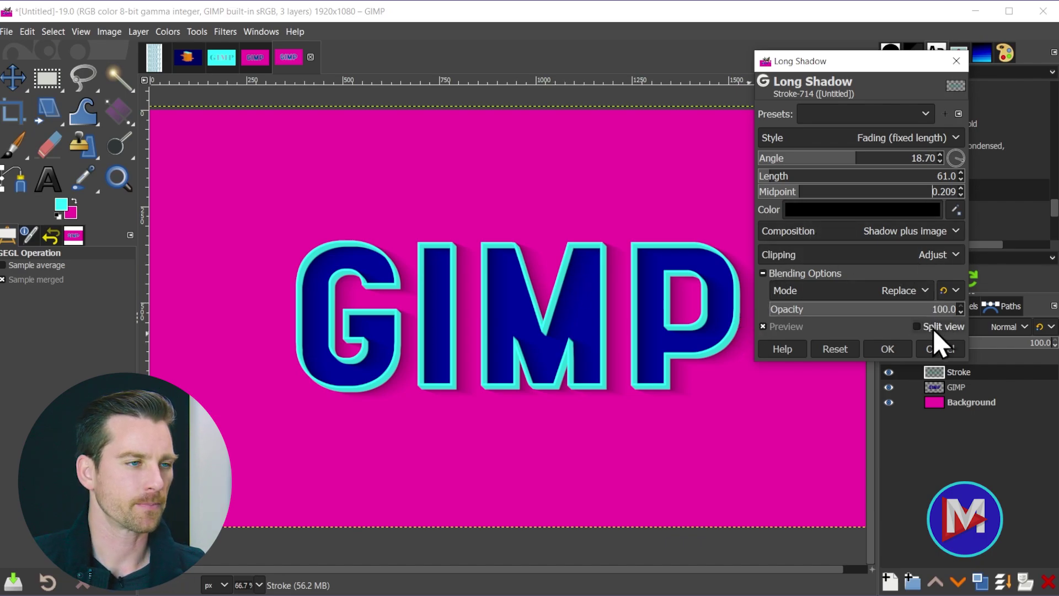
click(782, 324)
click(783, 323)
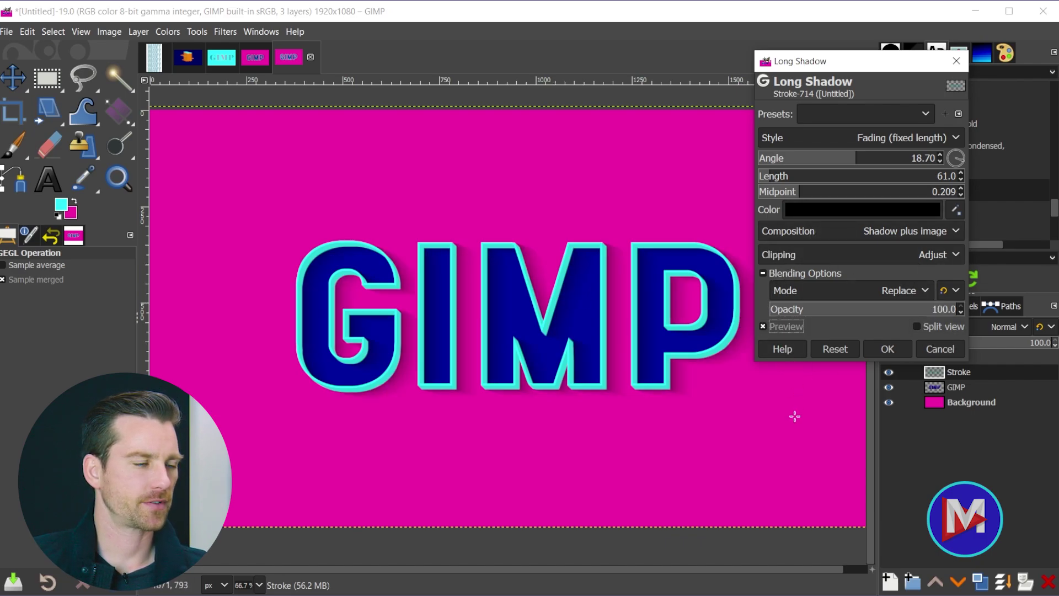
click(883, 347)
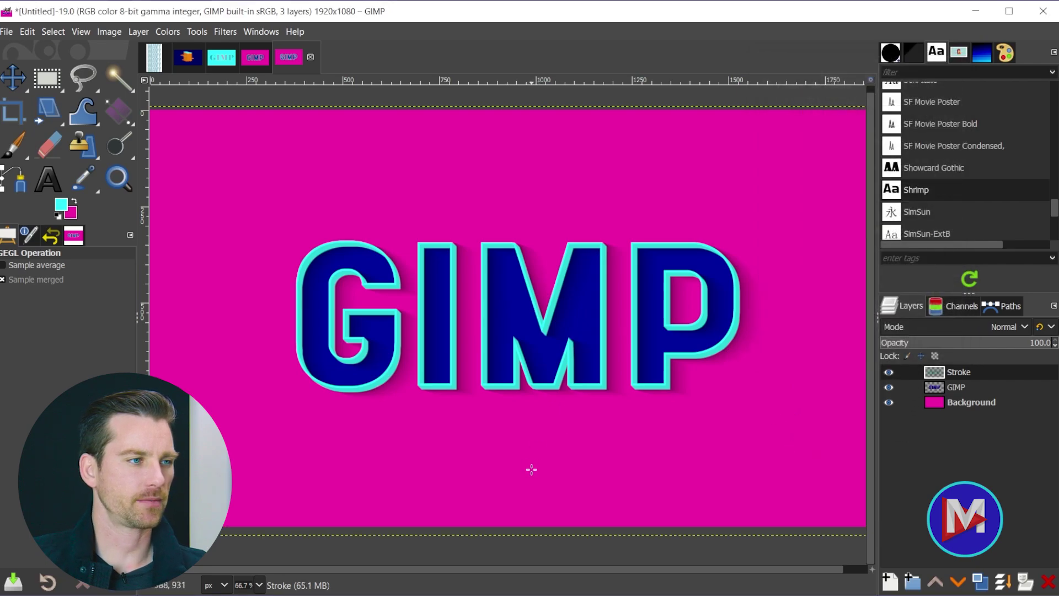
key(ctrl+shift+j)
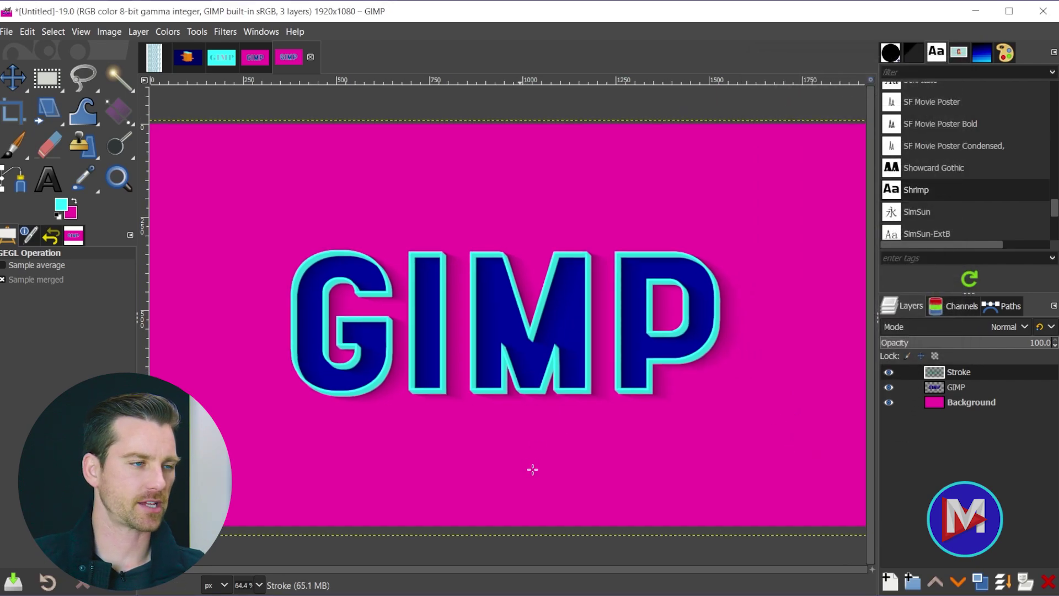